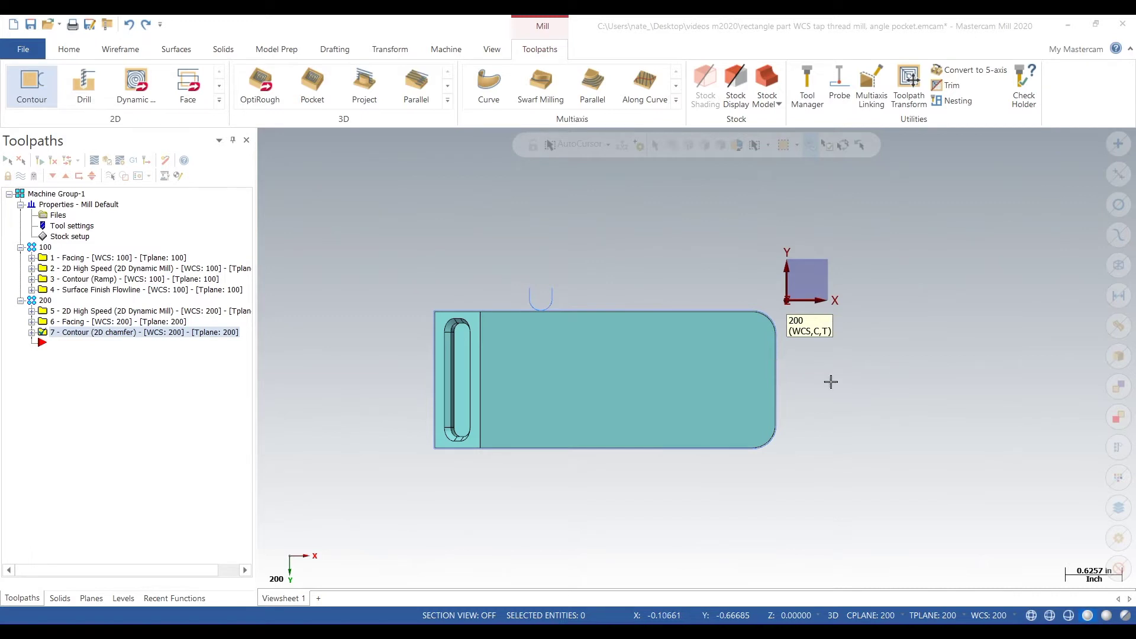
Tilt the part into 3-D and select all operations in groups 100 and 200.
middle_click_drag(855, 385, 832, 331)
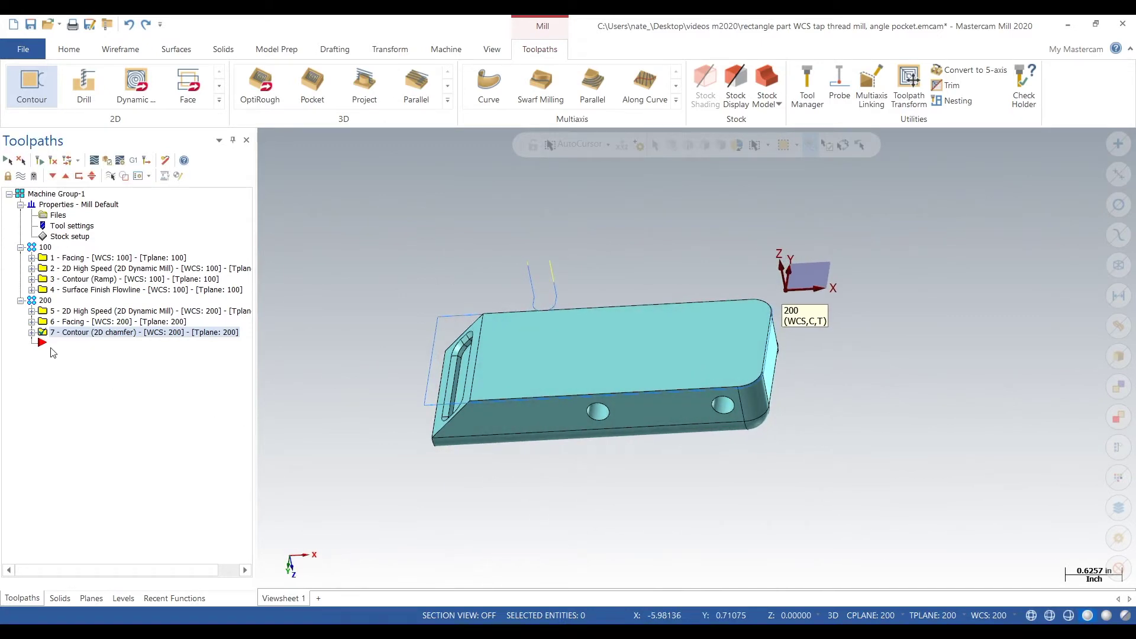
left_click(32, 333)
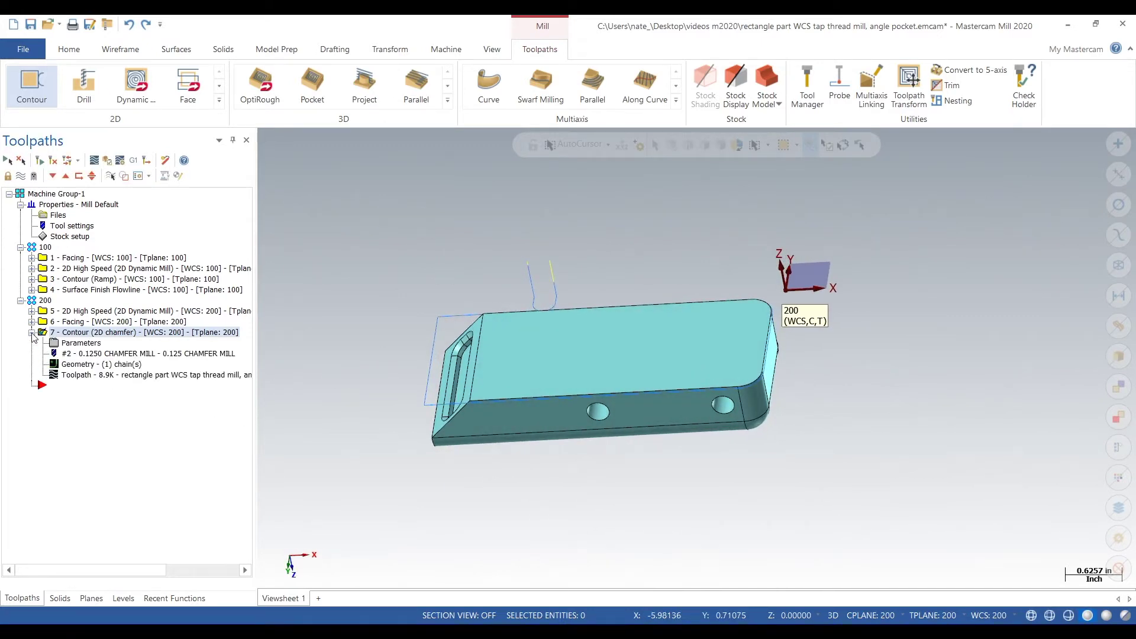
left_click(32, 333)
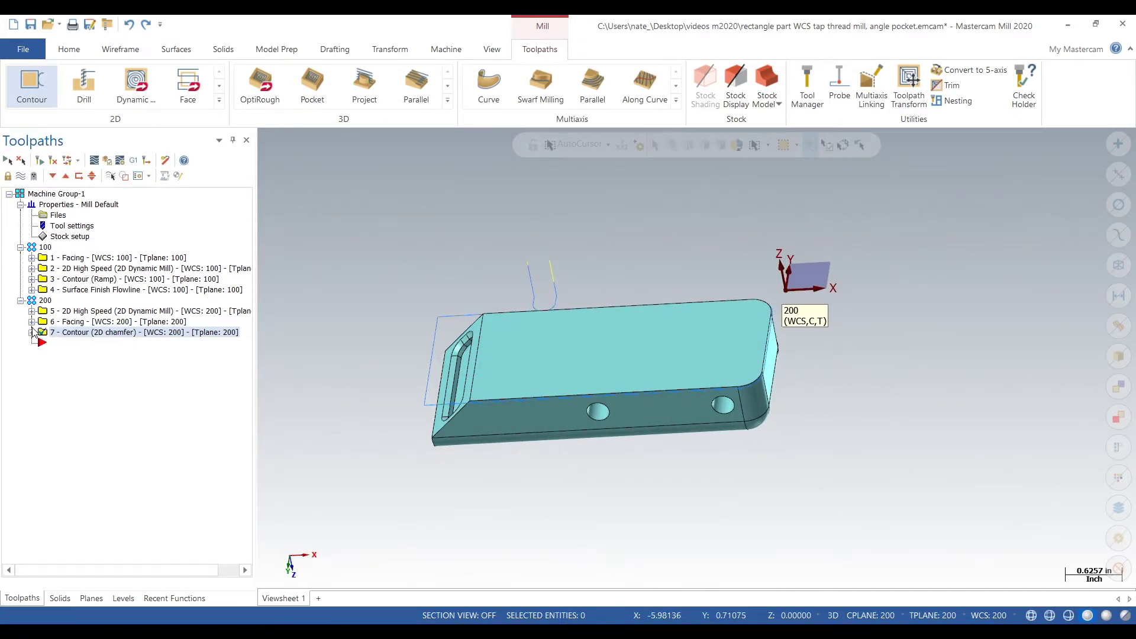
left_click(37, 247)
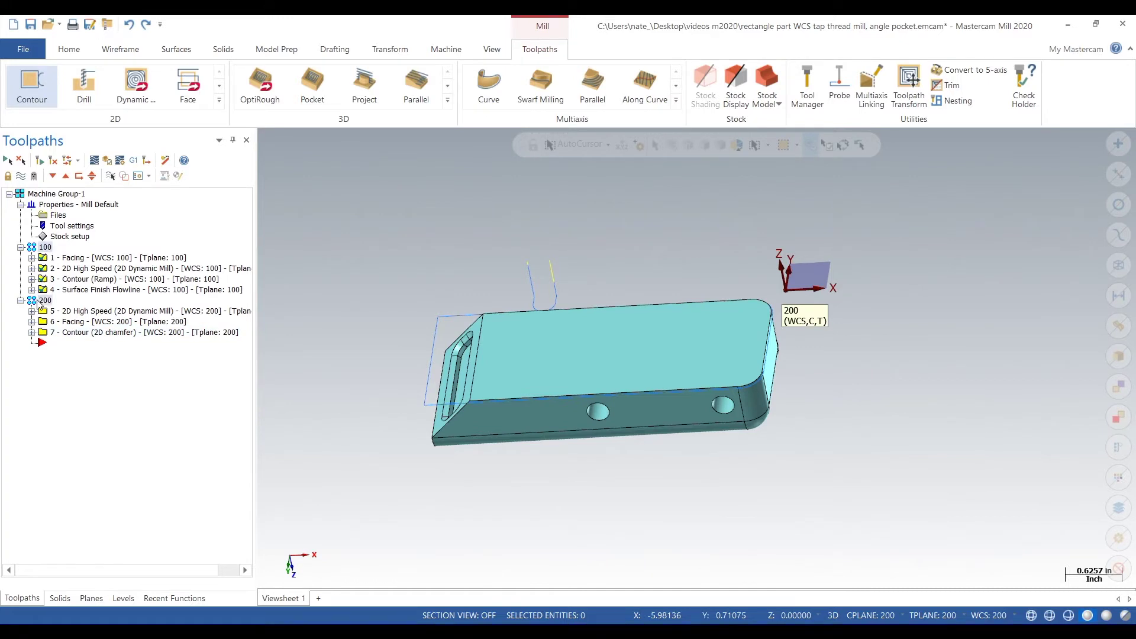
left_click(35, 301, "ctrl")
Verify the selected operations and play the facing and 2D high speed cuts on the stock.
left_click(107, 159)
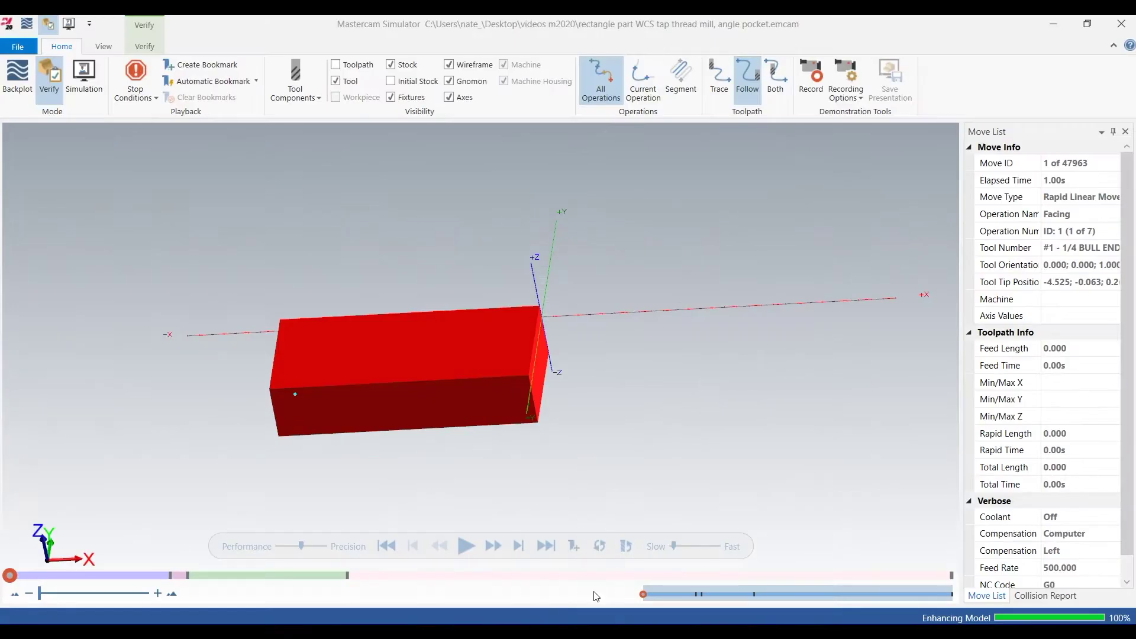
left_click(467, 544)
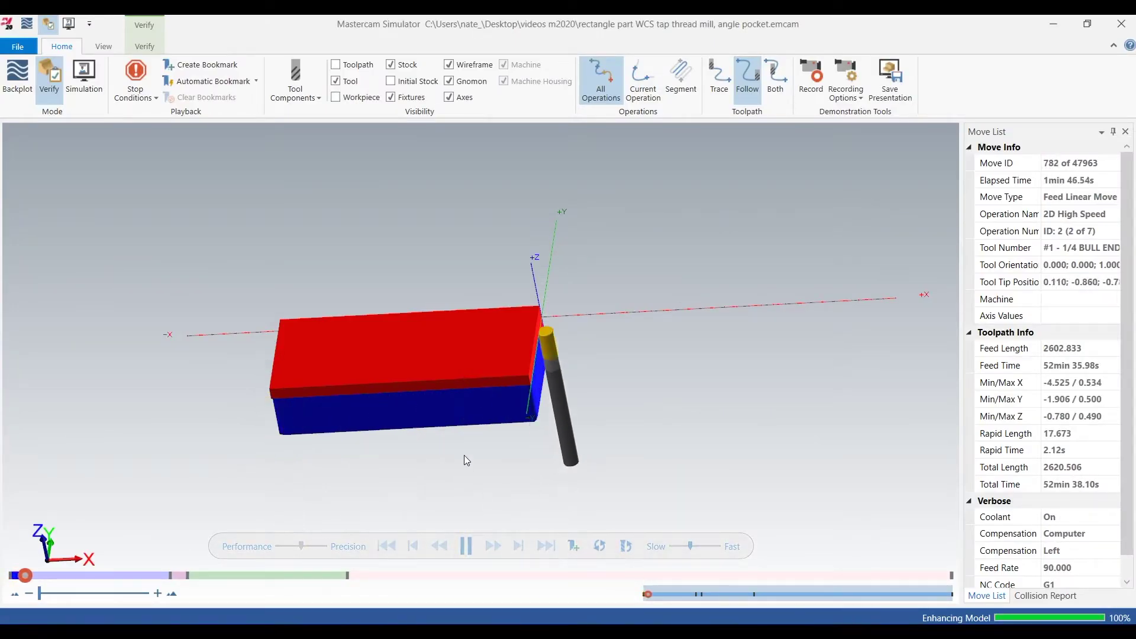
middle_click_drag(467, 456, 496, 440)
scroll(503, 335, "down", 3)
scroll(495, 440, "up", 5)
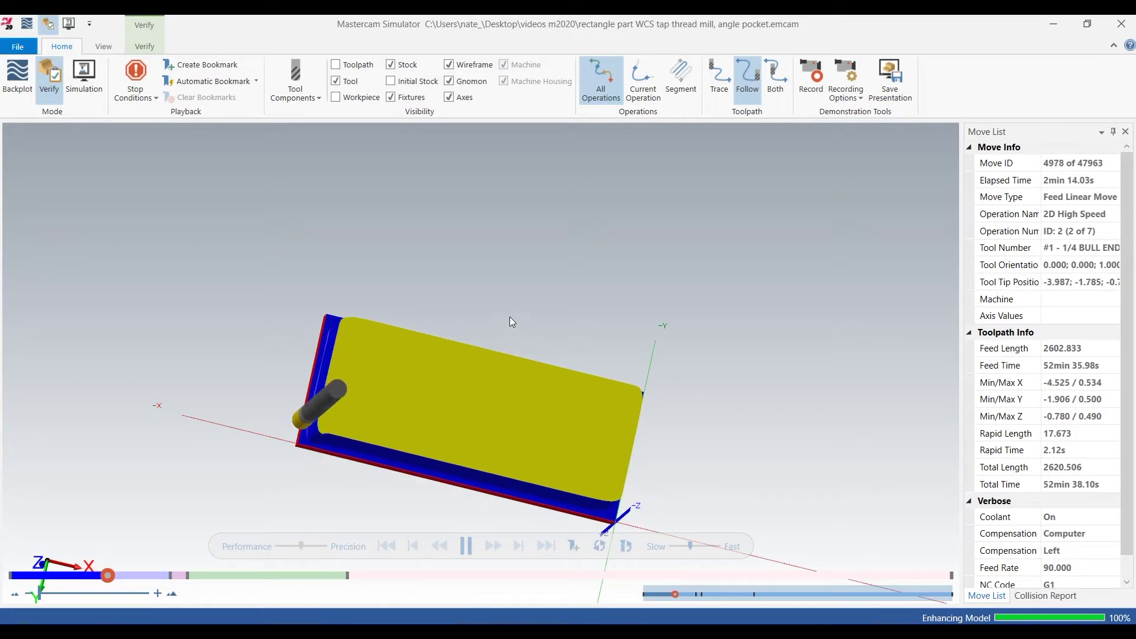
middle_click_drag(507, 317, 492, 466)
scroll(493, 465, "down", 3)
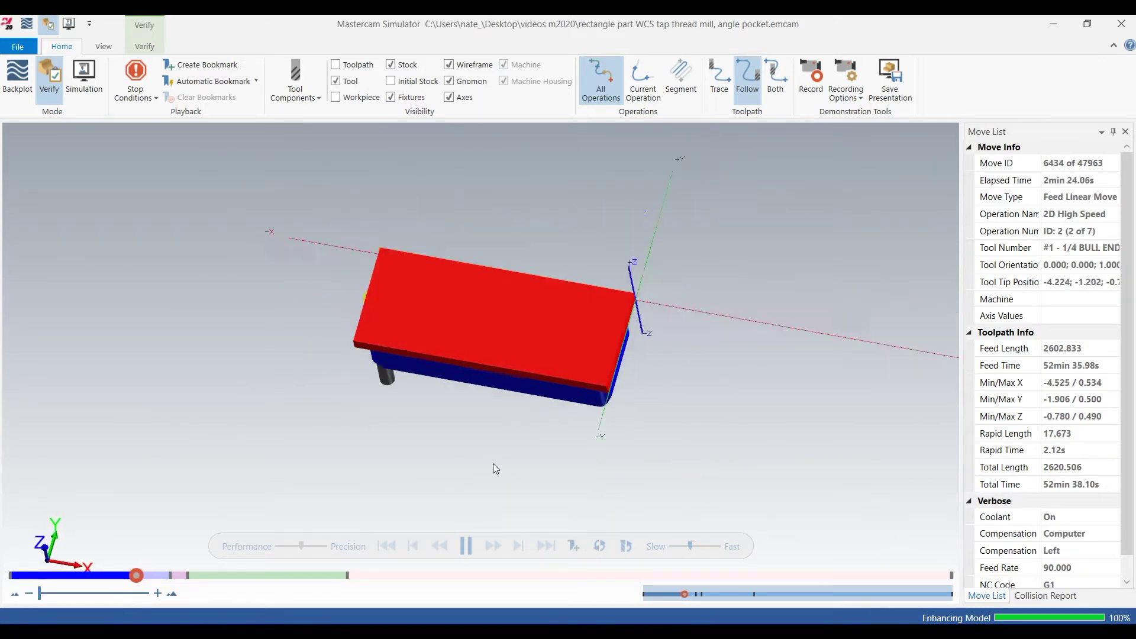
middle_click_drag(512, 390, 512, 371)
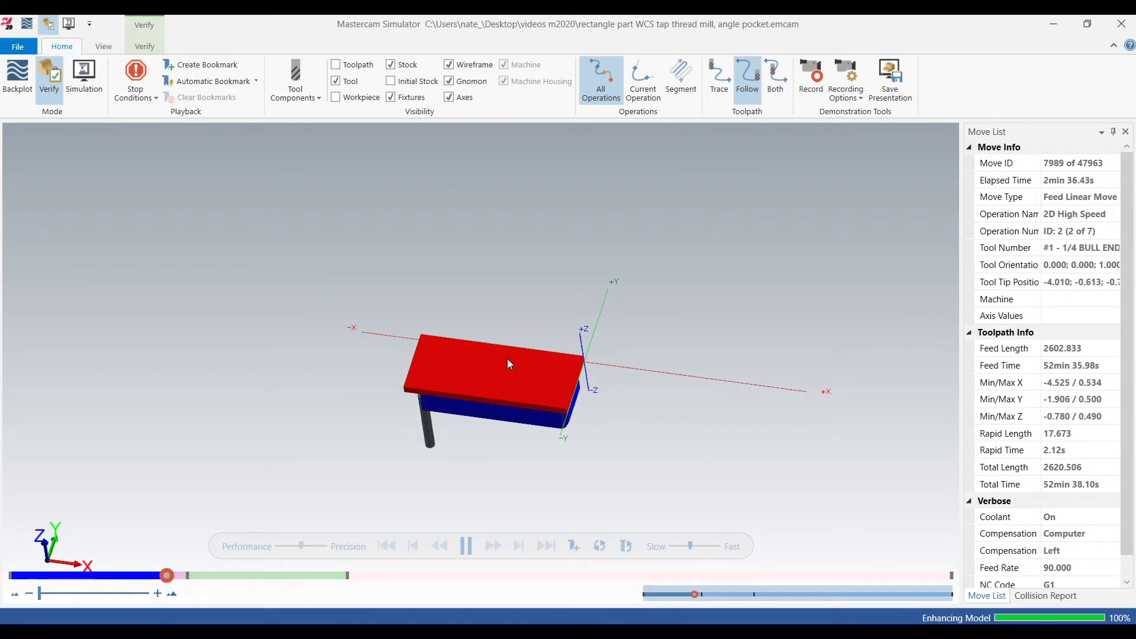
scroll(507, 359, "up", 1)
Let playback finish all 47963 moves, inspect the finished part, then close the simulator.
scroll(507, 360, "up", 1)
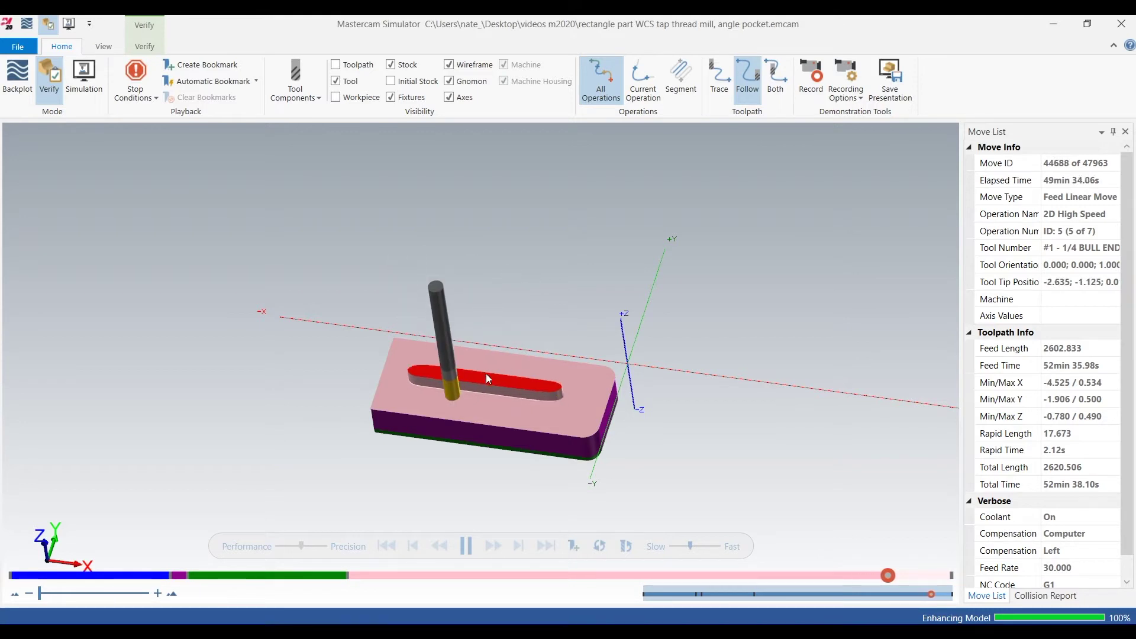
scroll(484, 394, "up", 4)
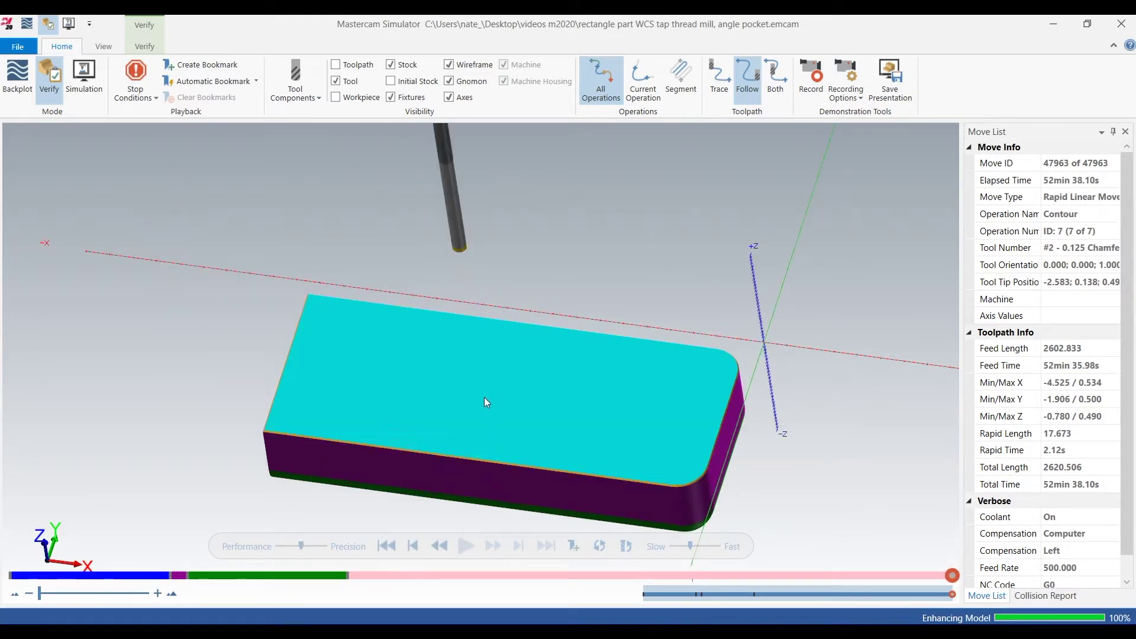
mouse_move(484, 397)
middle_mouse_down()
mouse_move(505, 386)
mouse_move(479, 398)
middle_mouse_up()
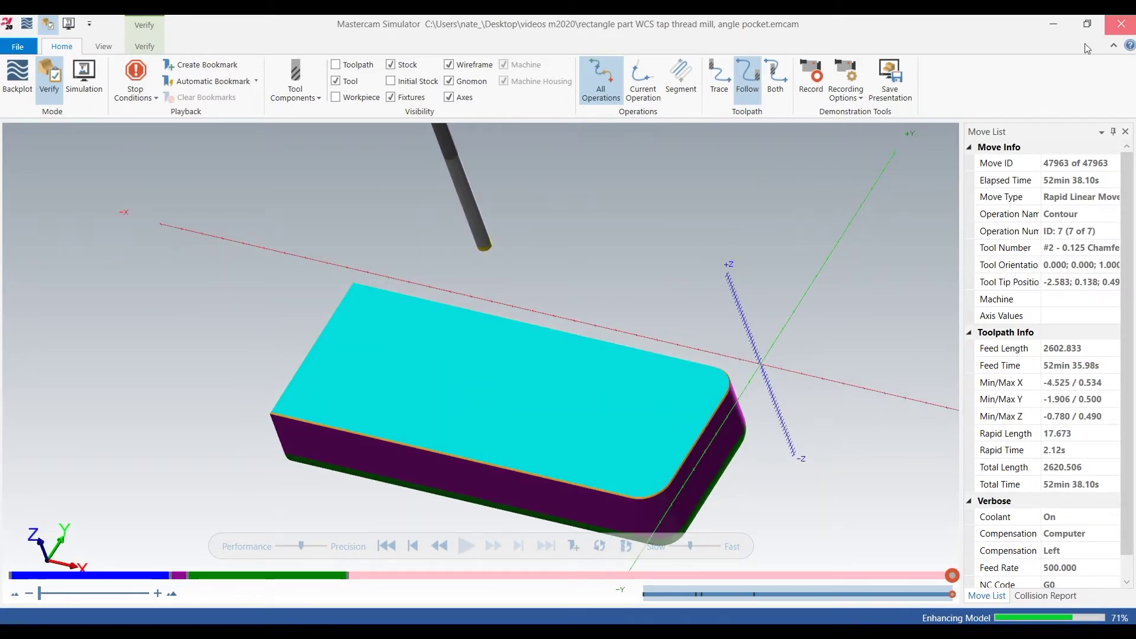
left_click(1121, 23)
Switch to the Top (WCS) view and make operation 7 the only selected operation.
right_click(390, 343)
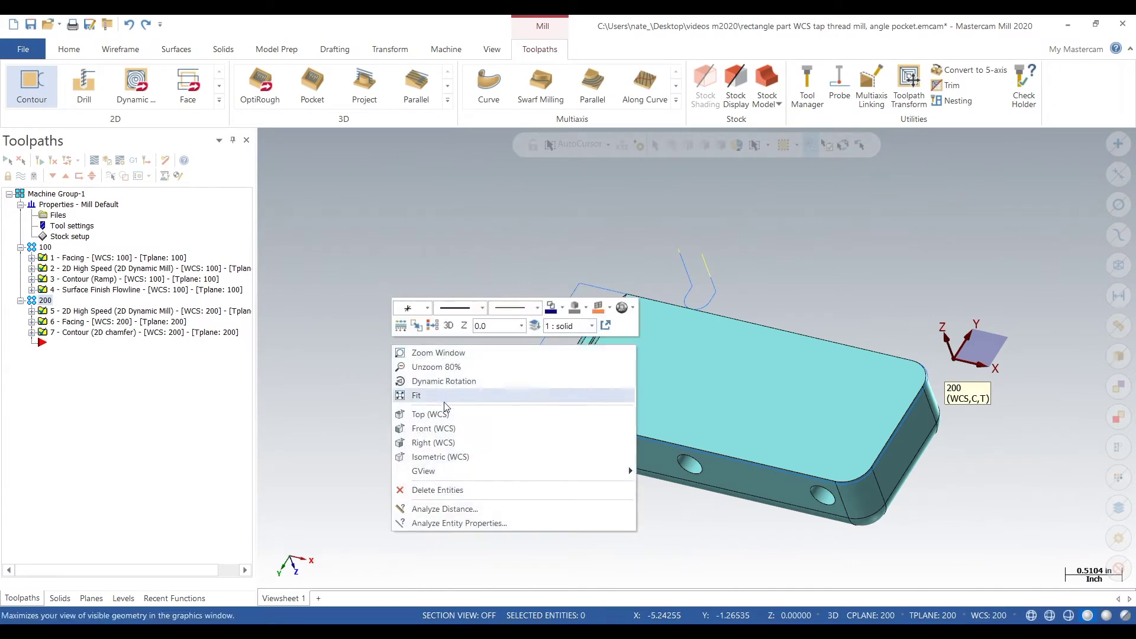
left_click(445, 409)
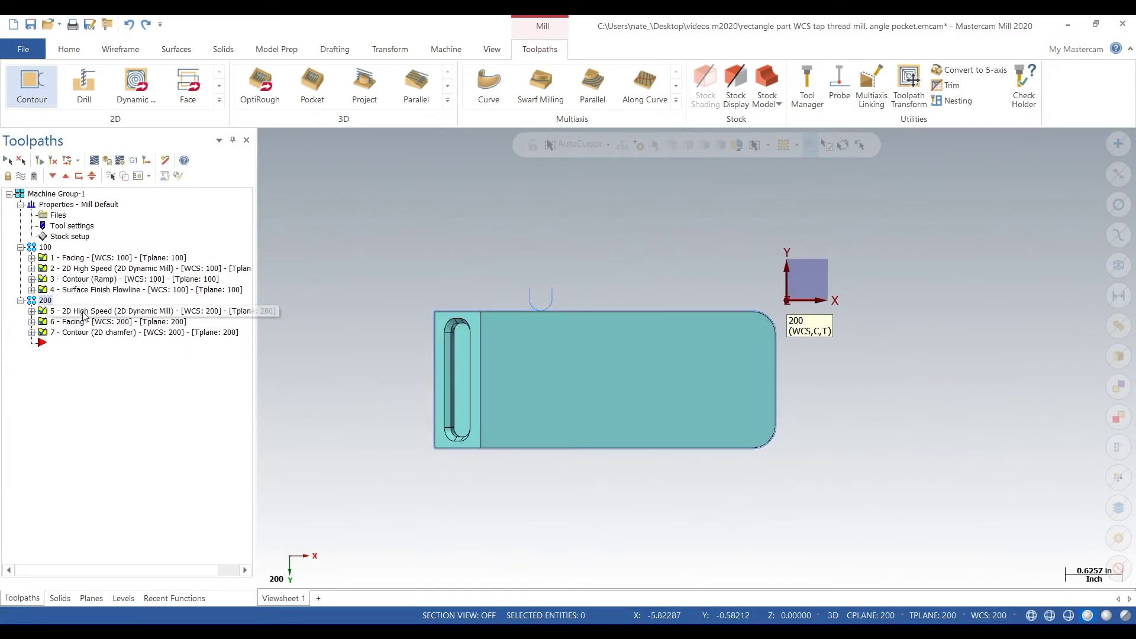
left_click(88, 332)
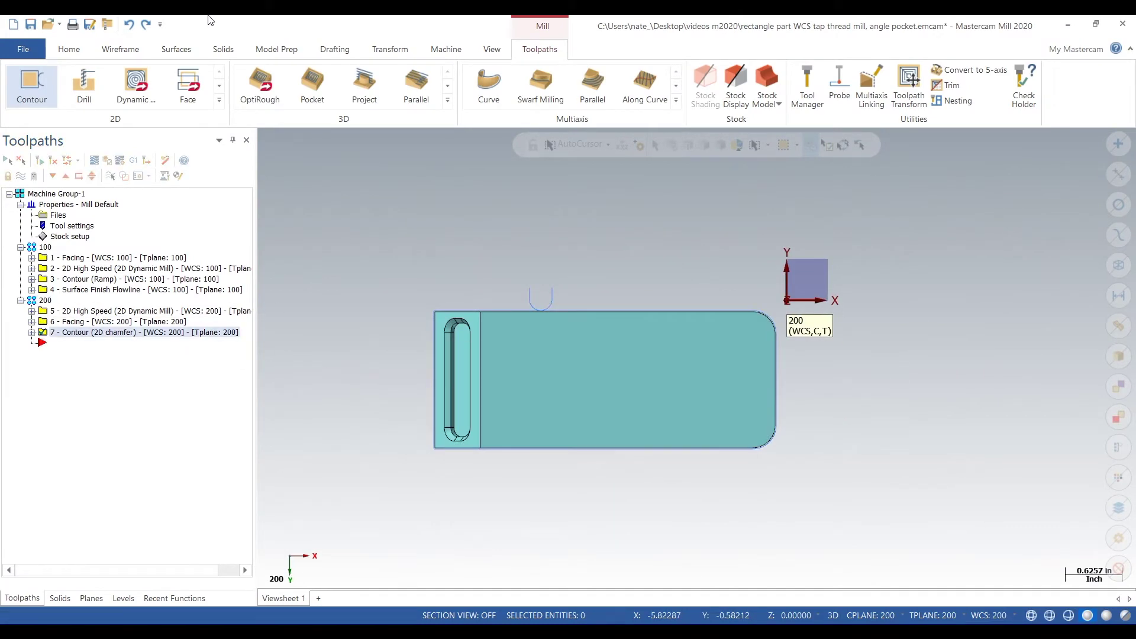
Create letters reading Part# 123456789, 11/1/2020 and SN# 004 on the part's top face.
left_click(120, 49)
left_click(441, 89)
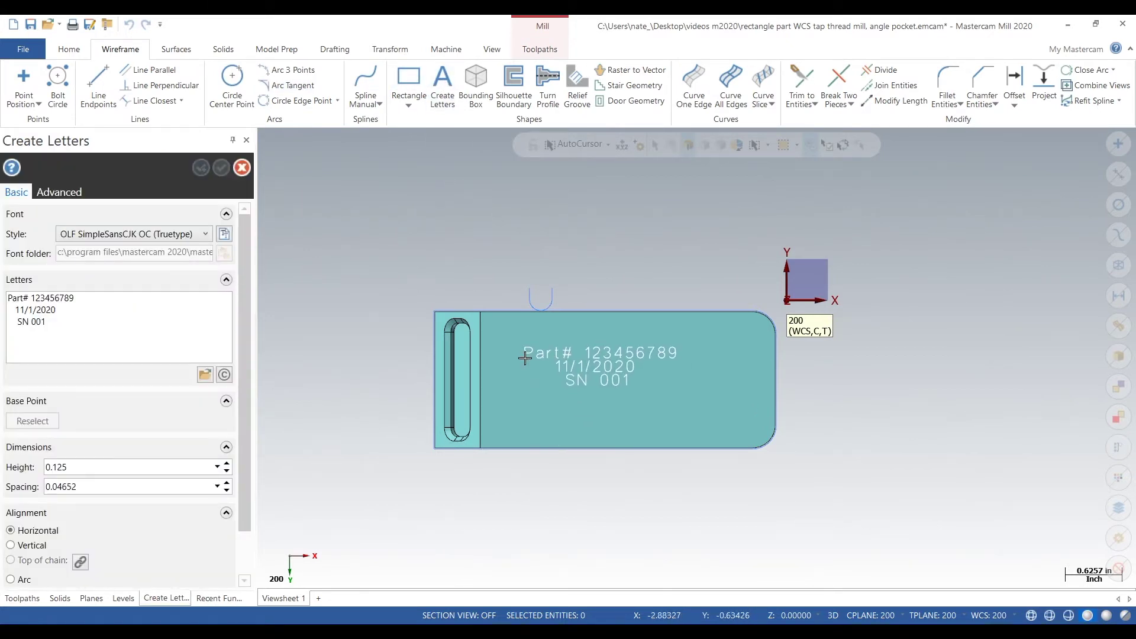
left_click(393, 367)
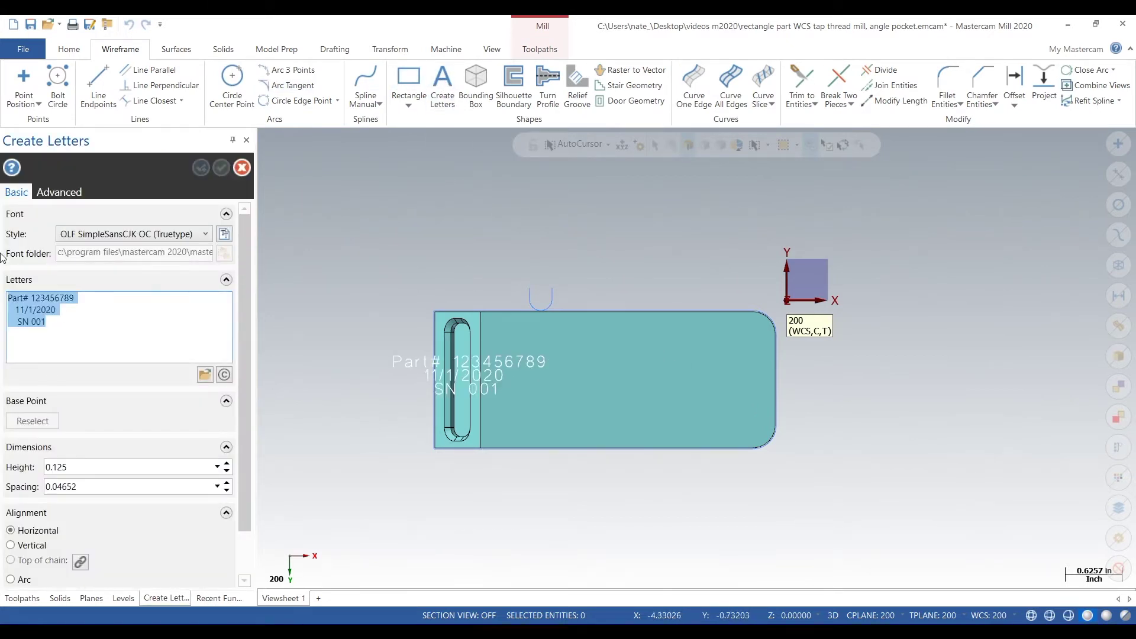
key("Delete")
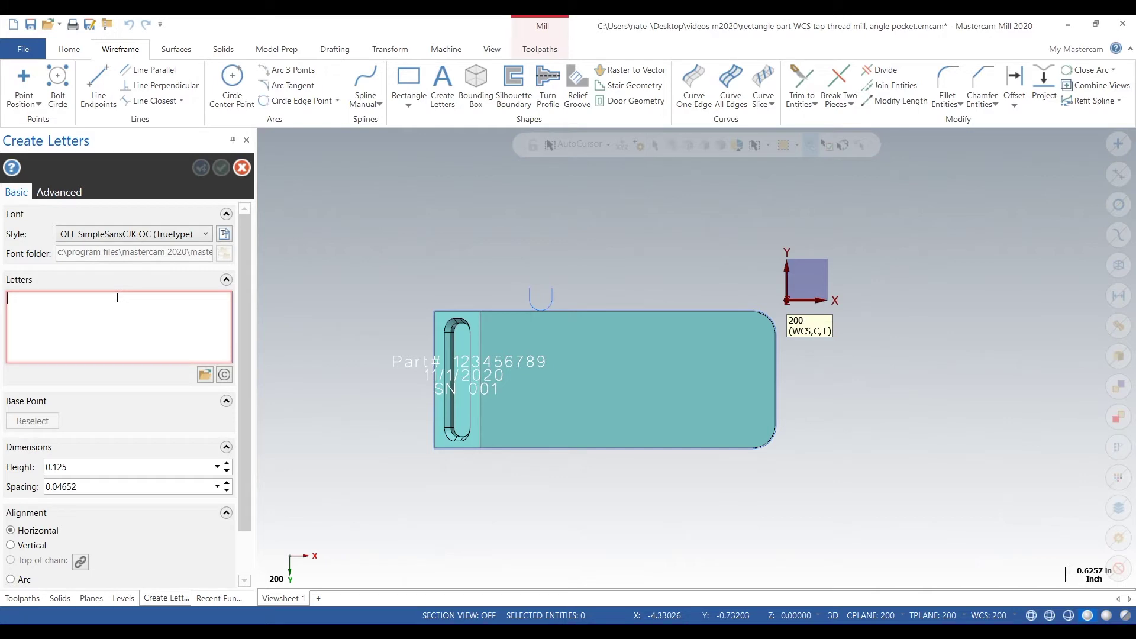
type("P")
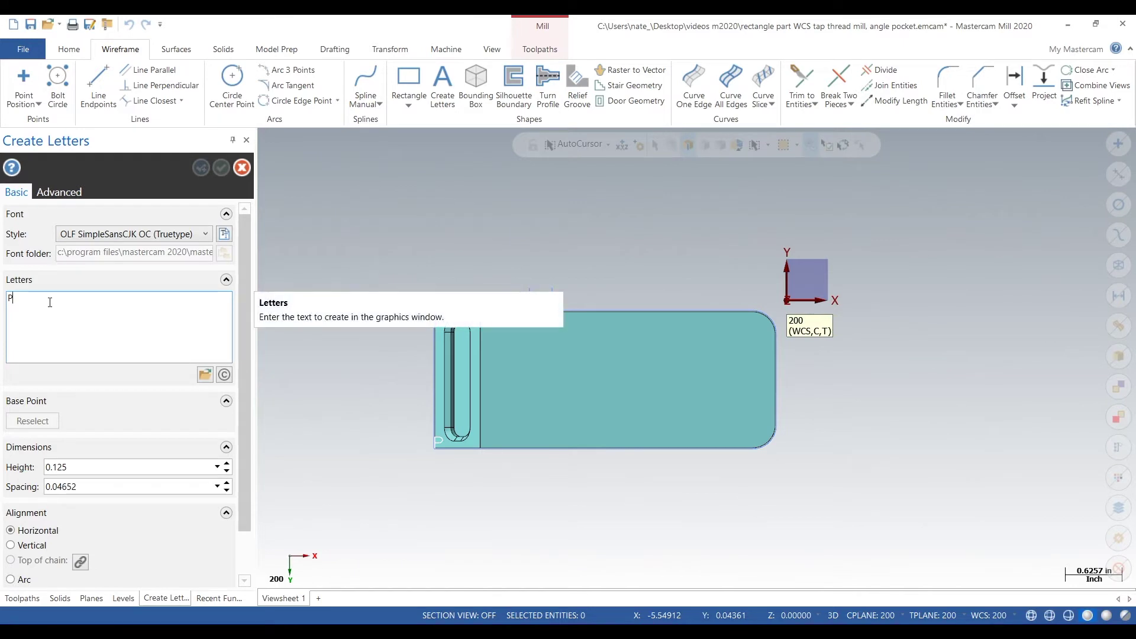
type("art# 123456789")
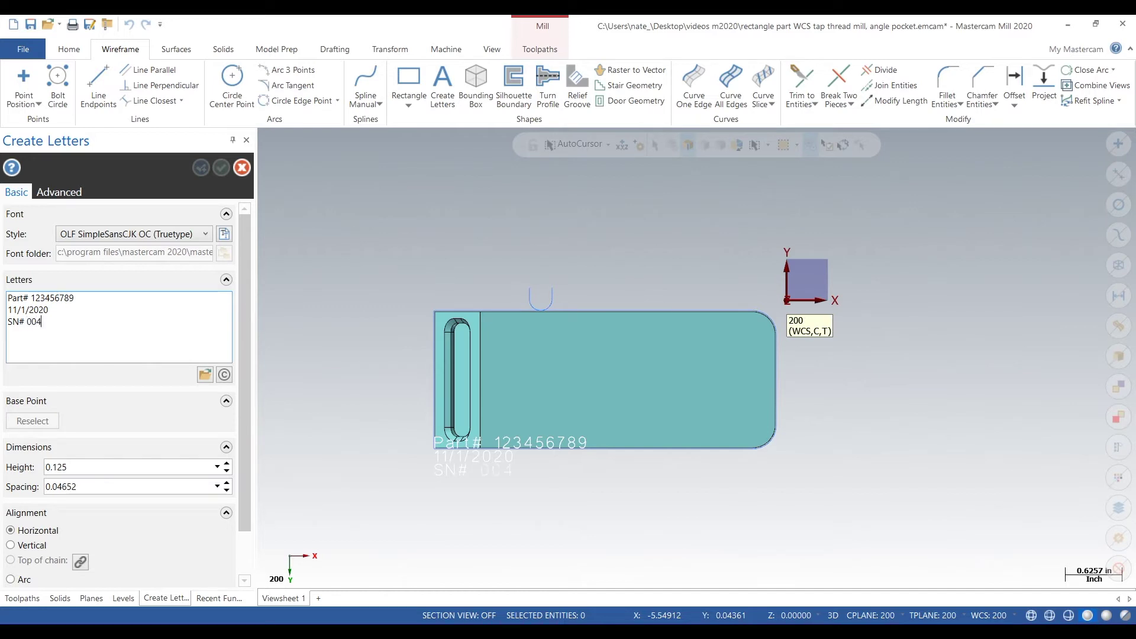
left_click(553, 369)
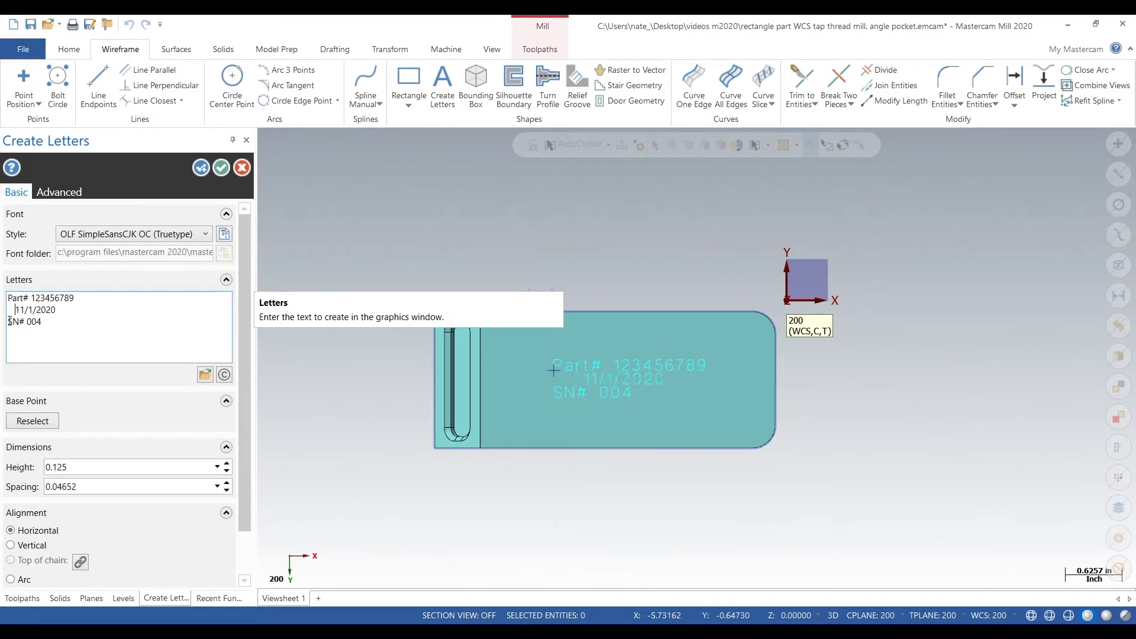
Centre the date line and set the letter spacing to 0.05.
left_click(15, 322)
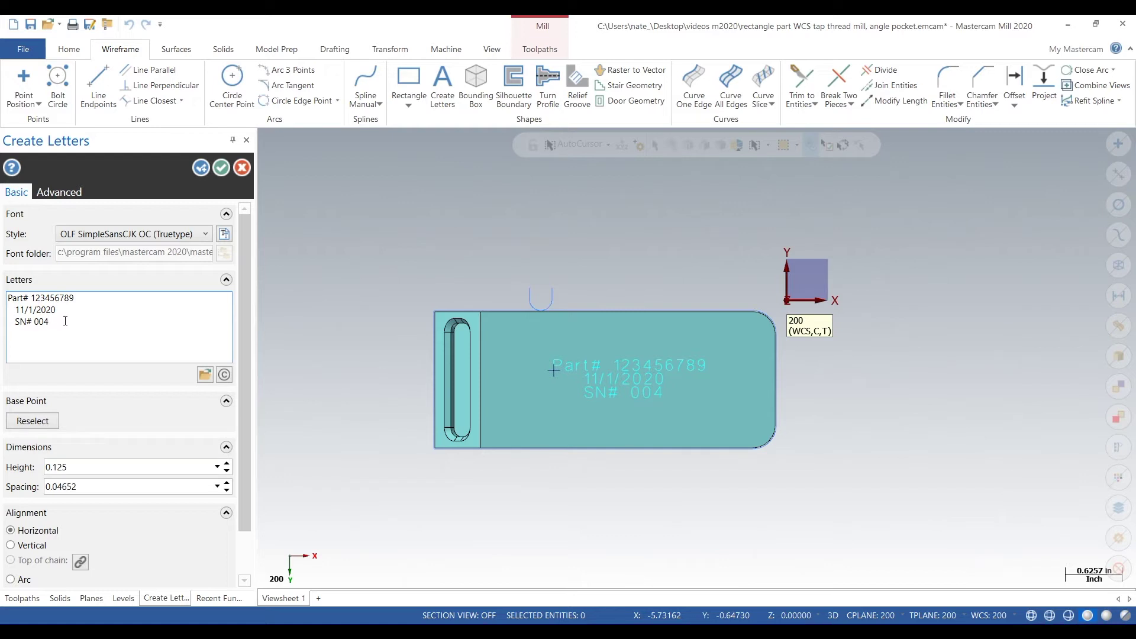
double_click(111, 469)
key("Tab")
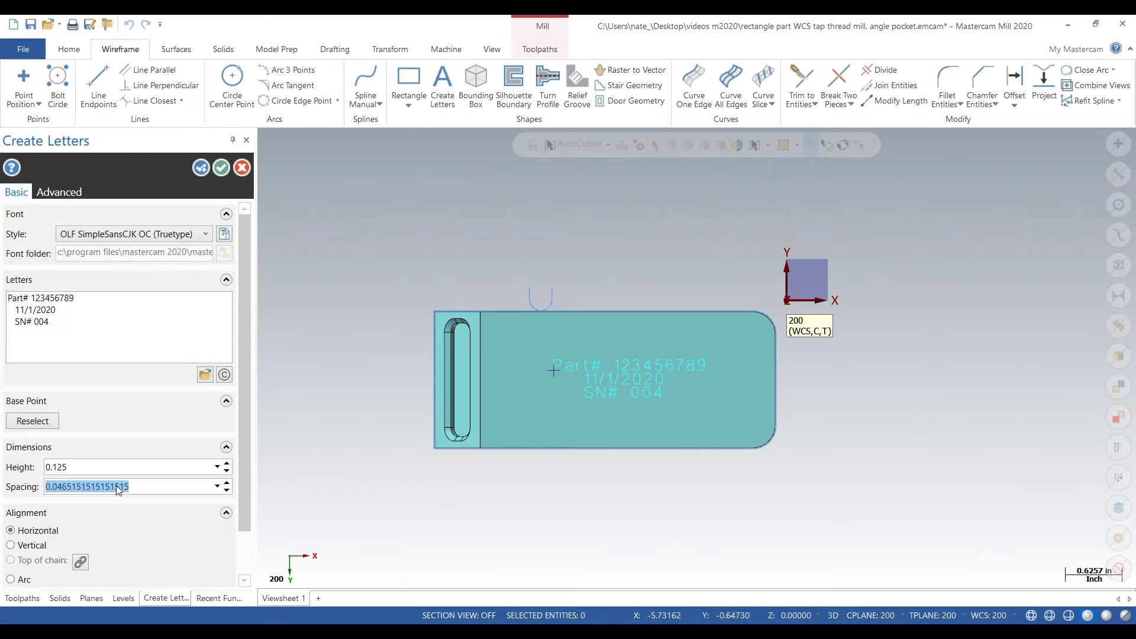
left_click(158, 487)
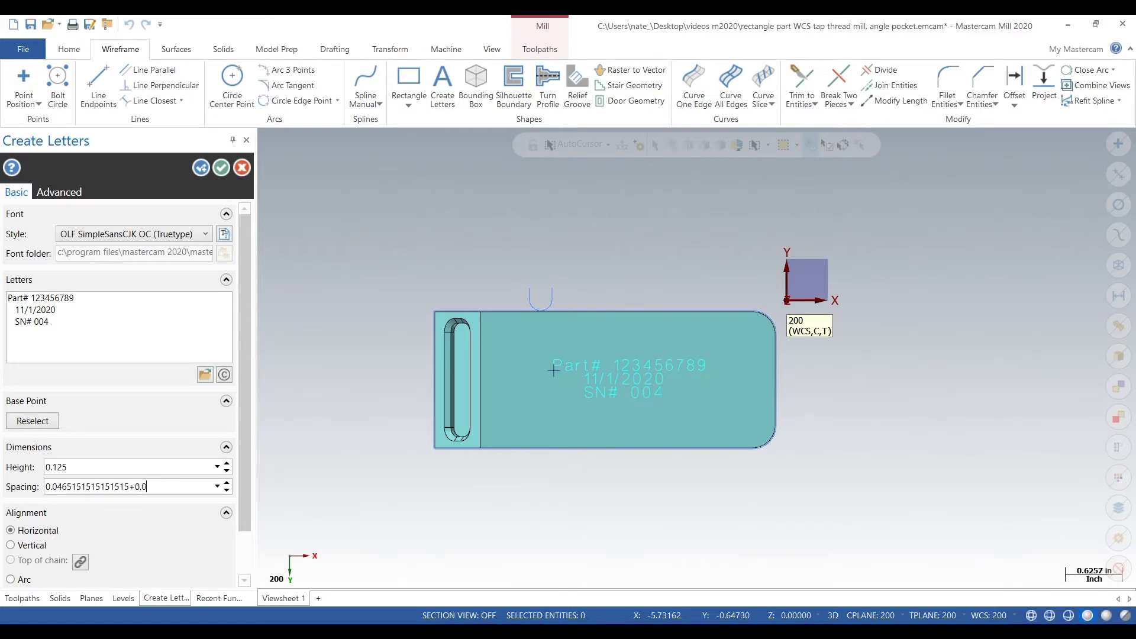
key("Tab")
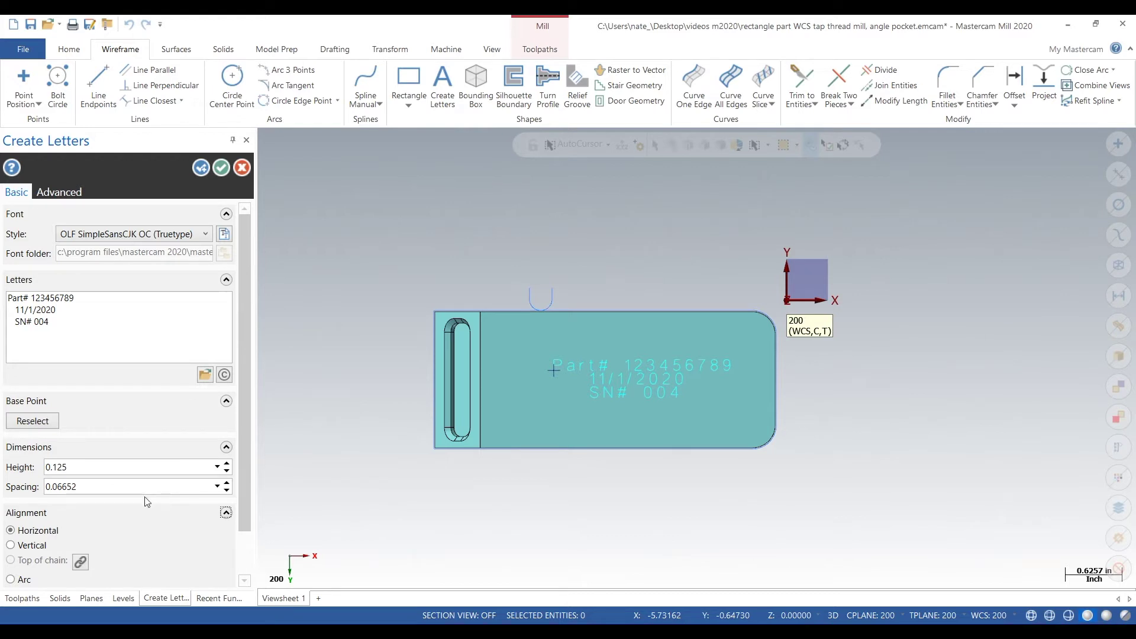
left_click(126, 492)
type("-0")
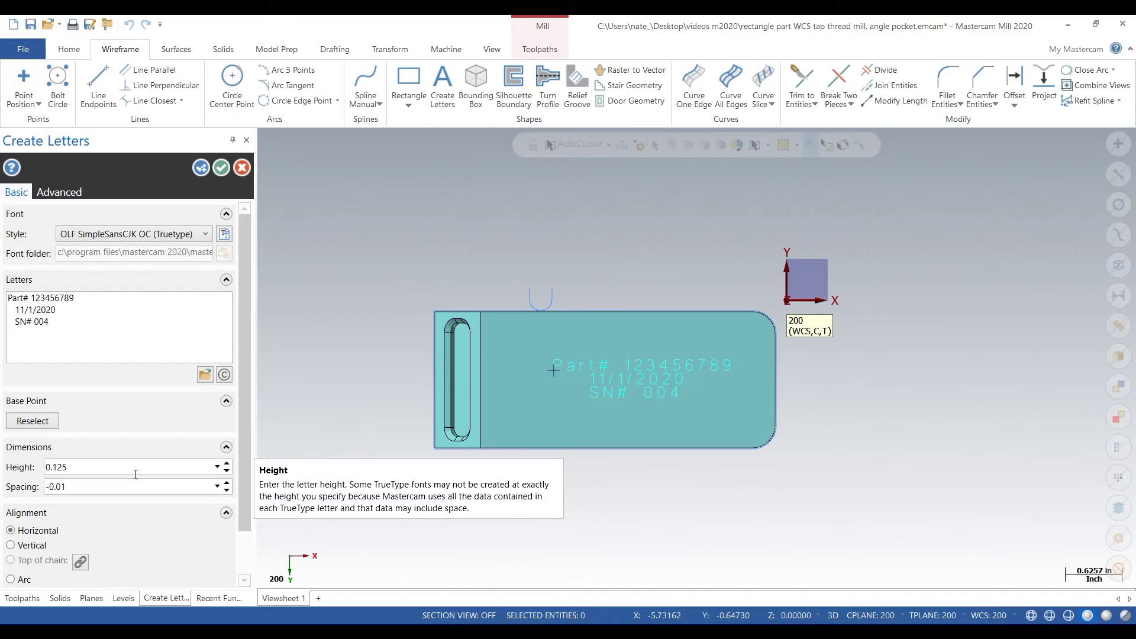
type(".01")
key("Tab")
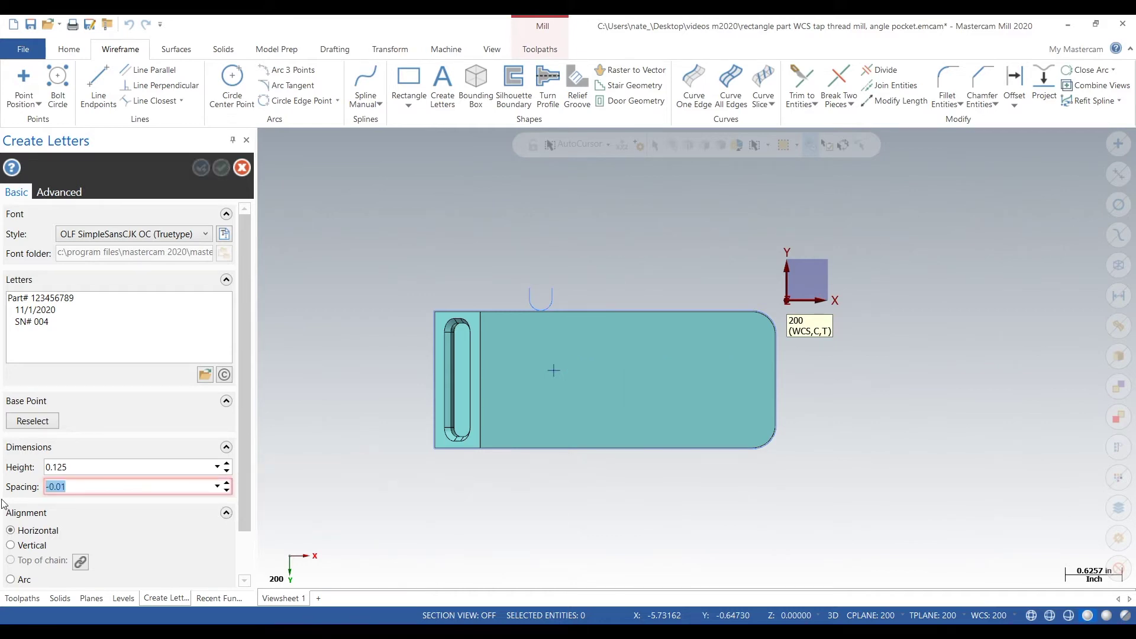
type("0")
key("Tab")
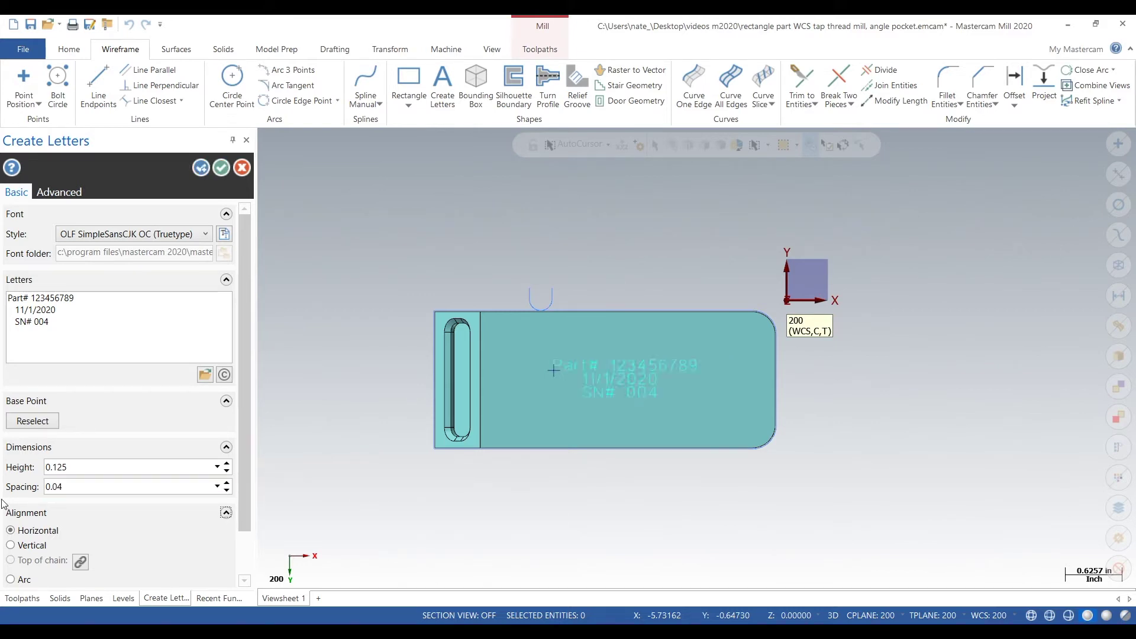
left_click(97, 484)
type("0.05")
key("Tab")
Set the letter height to 0.15 and create the letters.
left_click(83, 466)
type("0.15")
key("Tab")
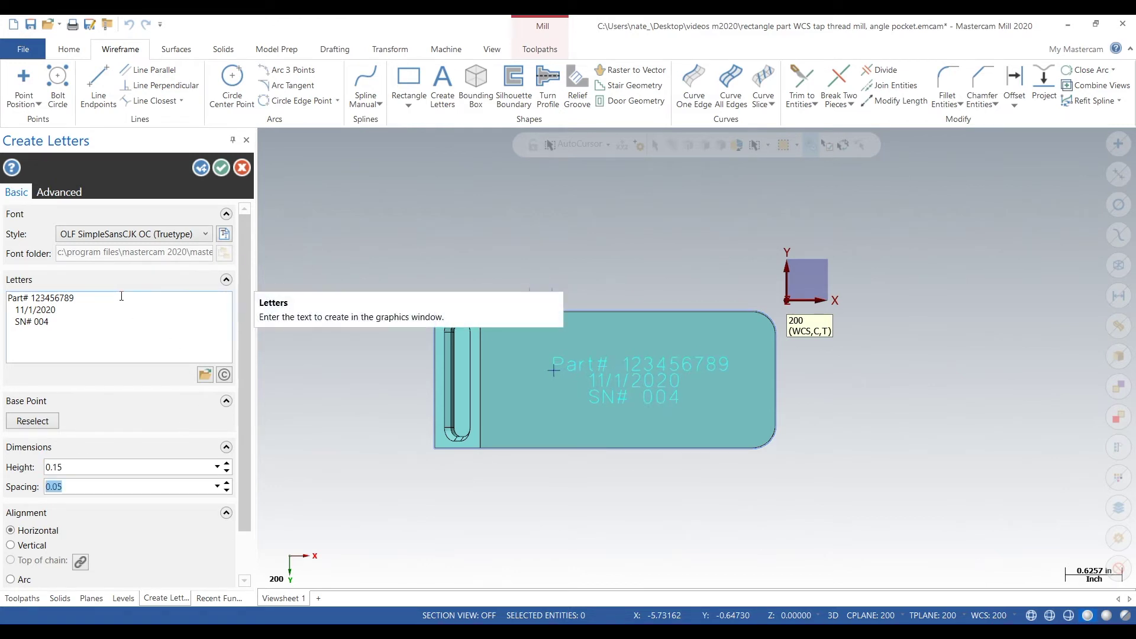
left_click(222, 170)
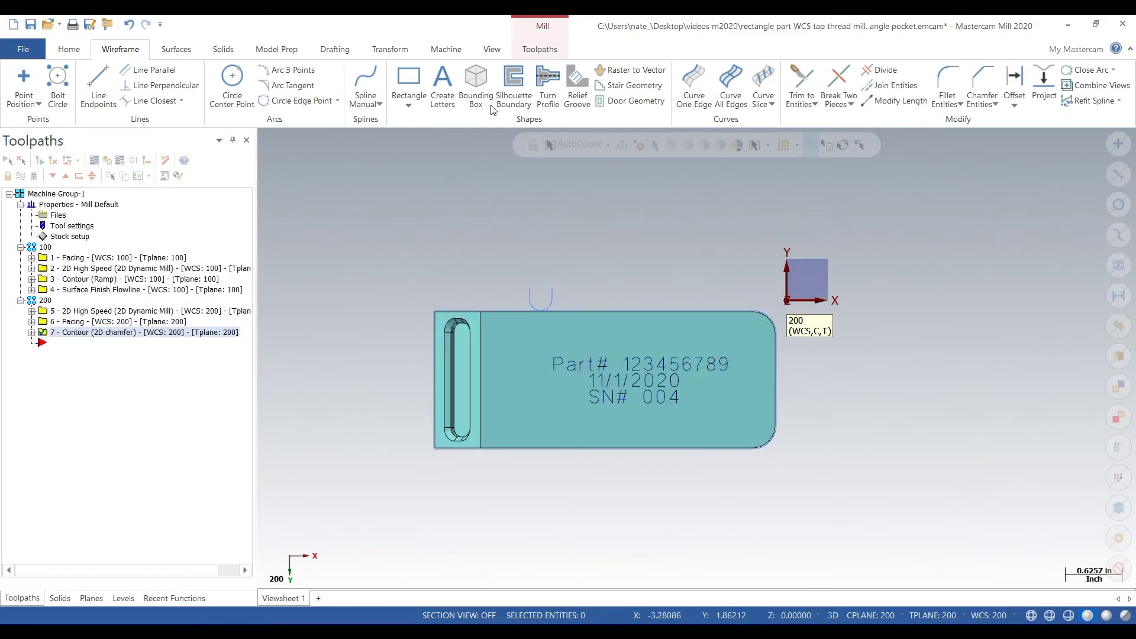
Return the view to Top (WCS) looking straight down on the part.
middle_click_drag(901, 362, 905, 241)
right_click(894, 319)
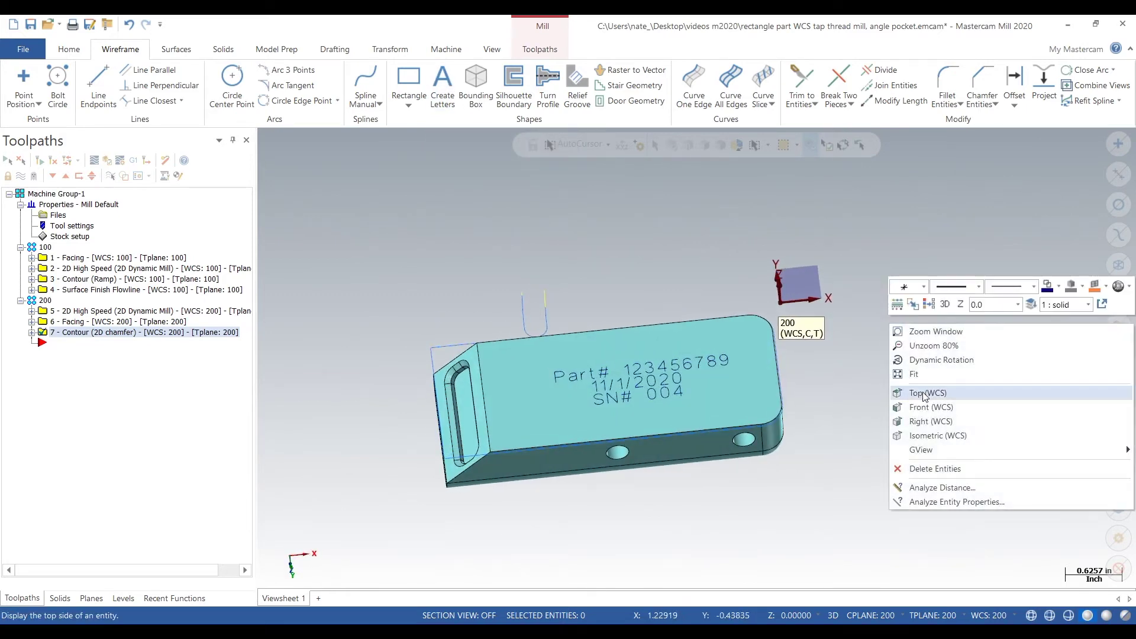
left_click(920, 392)
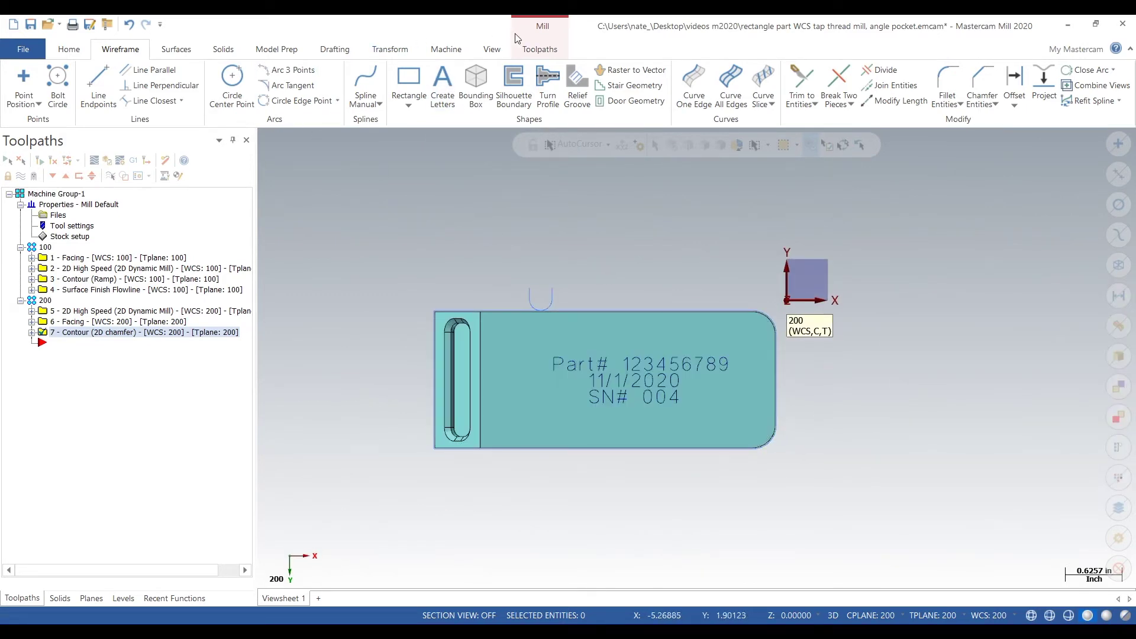
Start a Contour toolpath window-chaining all three engraving text lines with a start point.
left_click(531, 51)
left_click(29, 84)
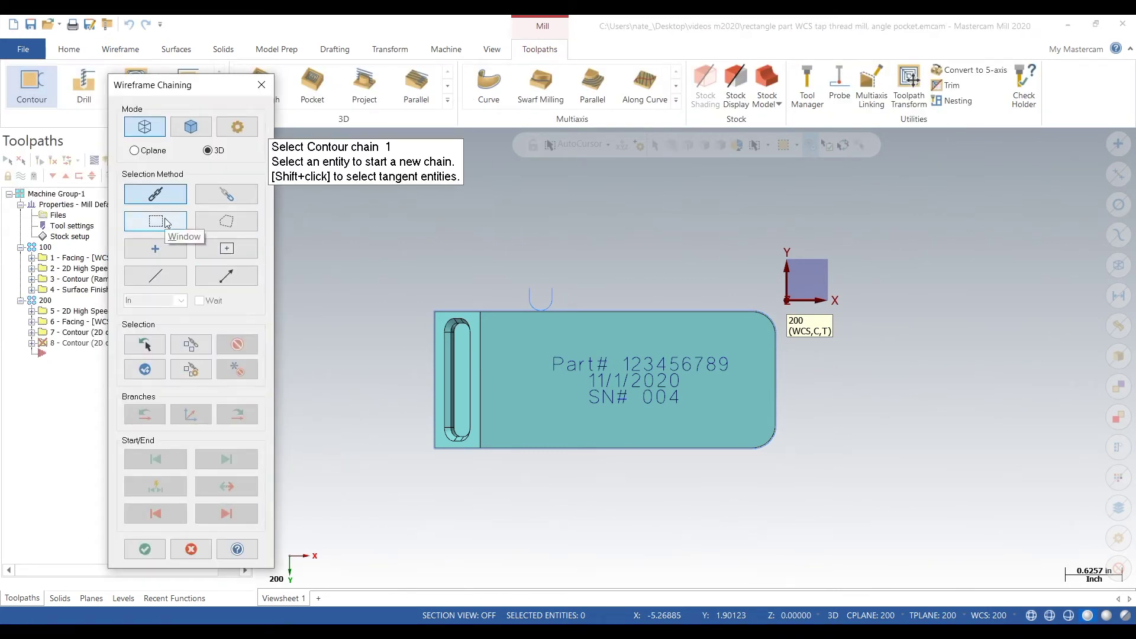
left_click(156, 221)
left_click_drag(537, 341, 746, 434)
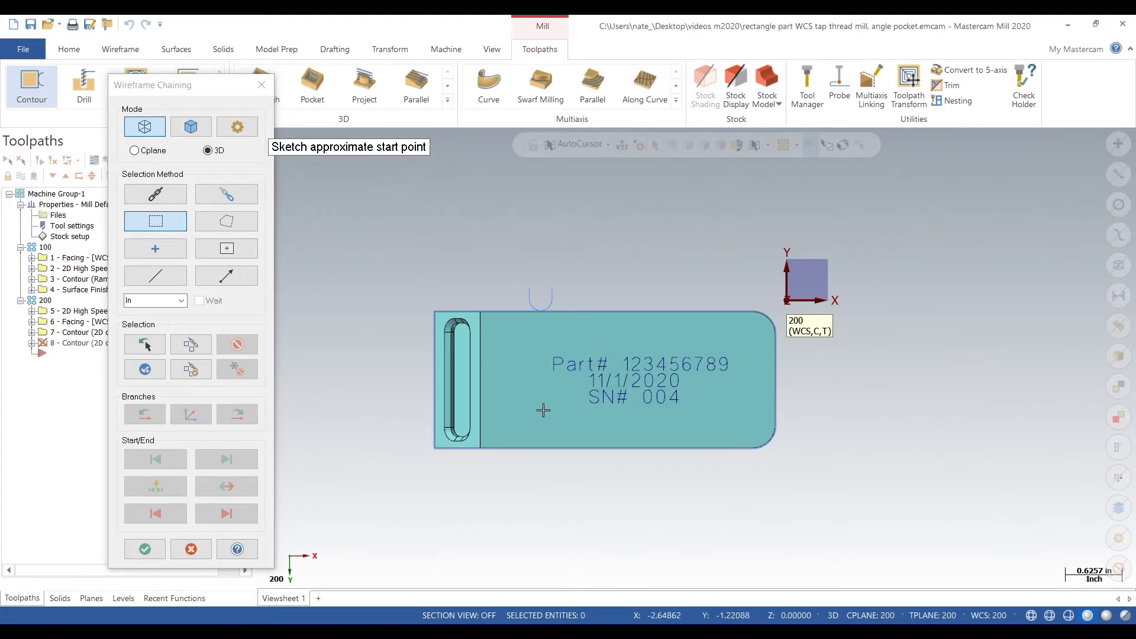
left_click(554, 372)
left_click(145, 549)
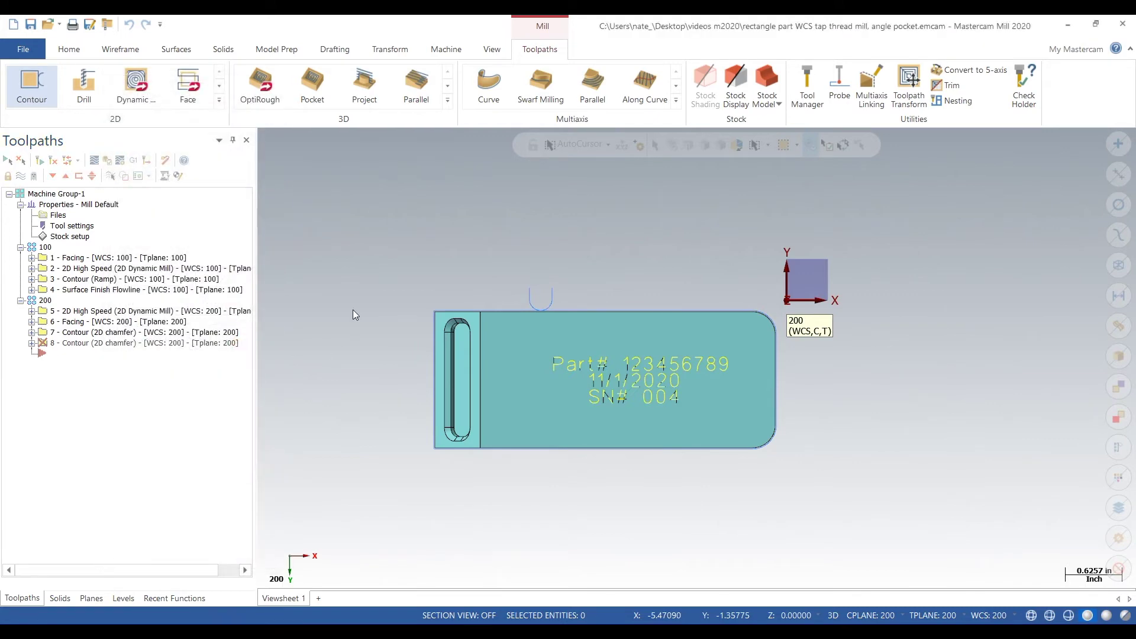
Assign the 1/16 BALL ENDMILL to the contour and open its feed and speed properties.
left_click(217, 177)
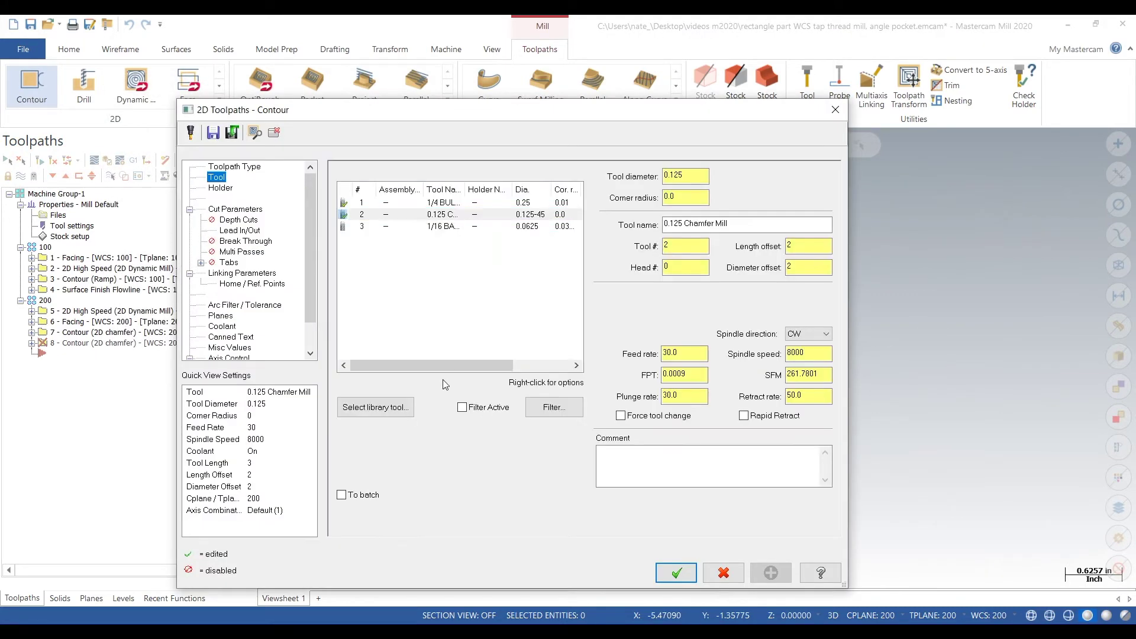
left_click(376, 227)
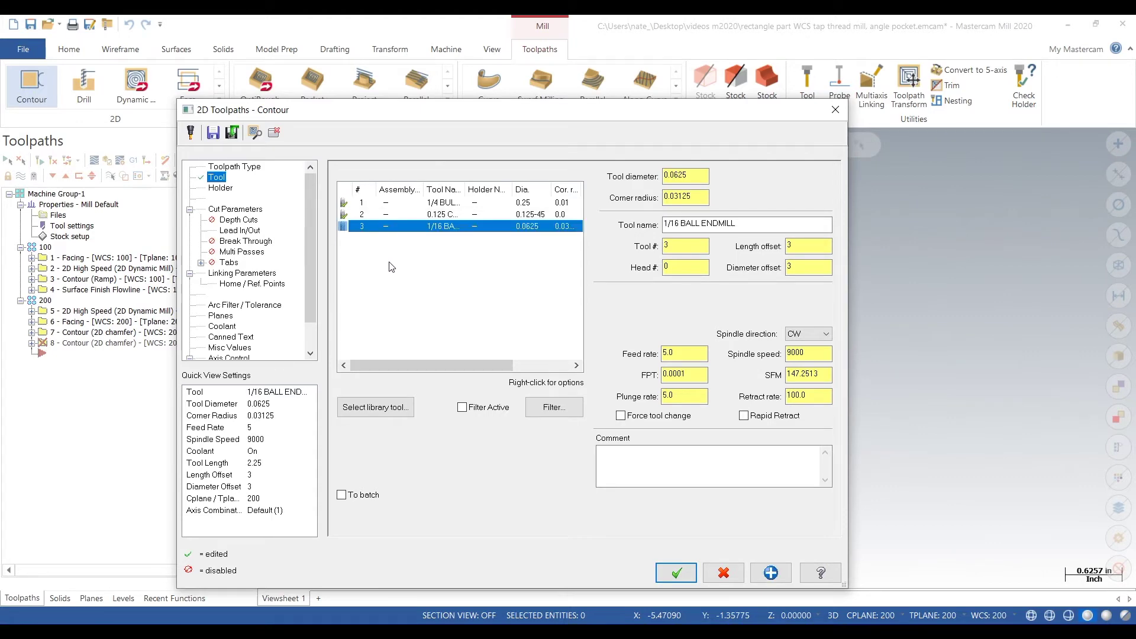
right_click(381, 235)
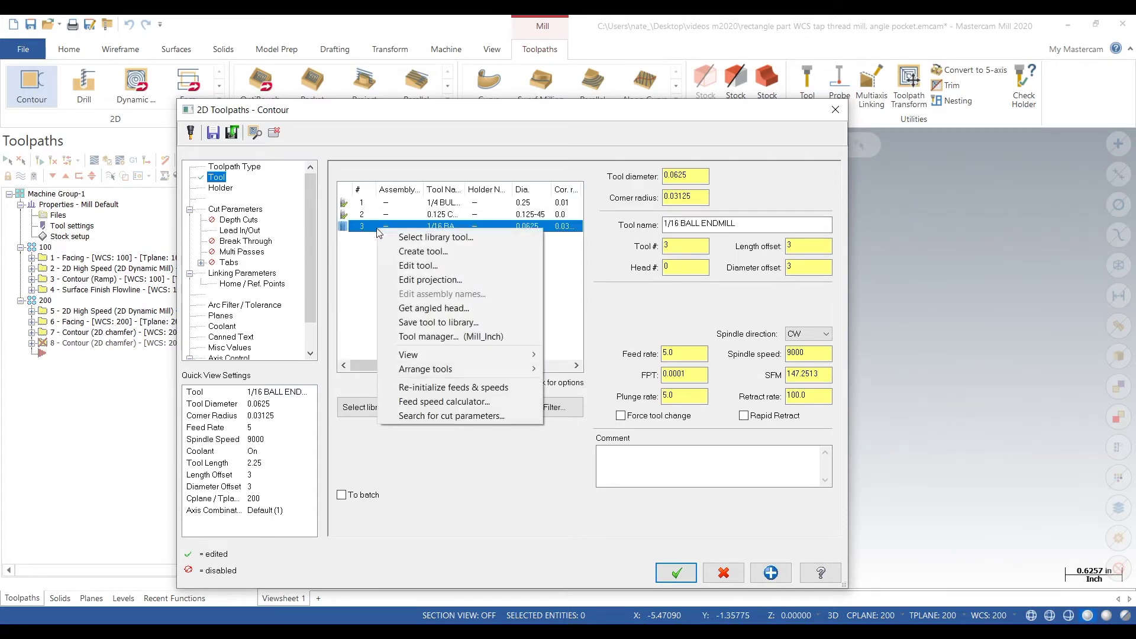
left_click(414, 259)
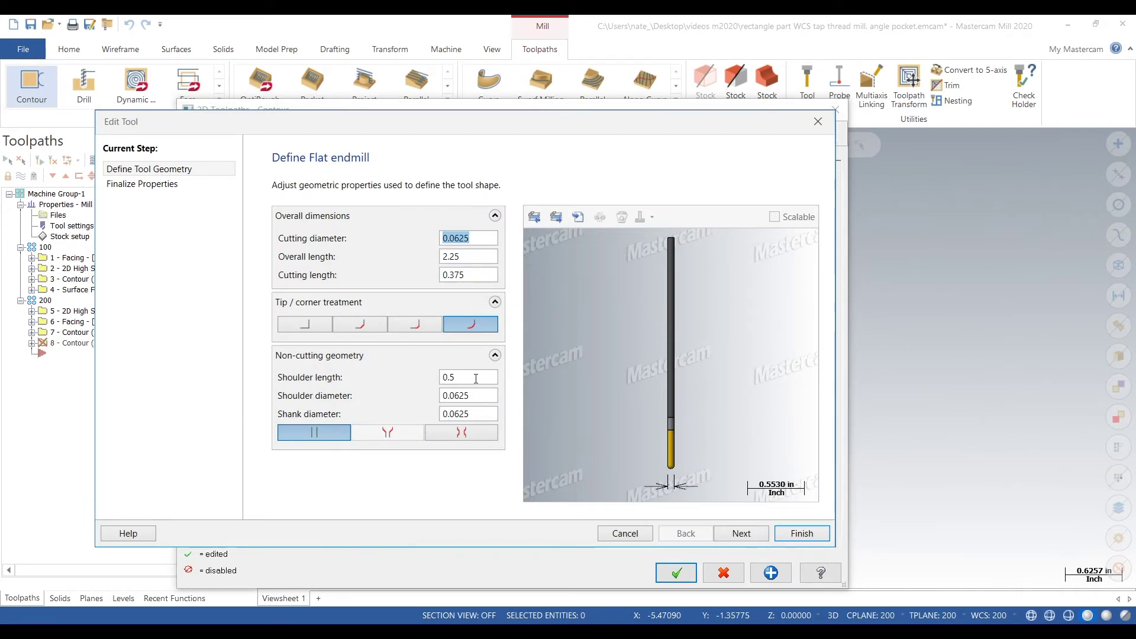
left_click(742, 535)
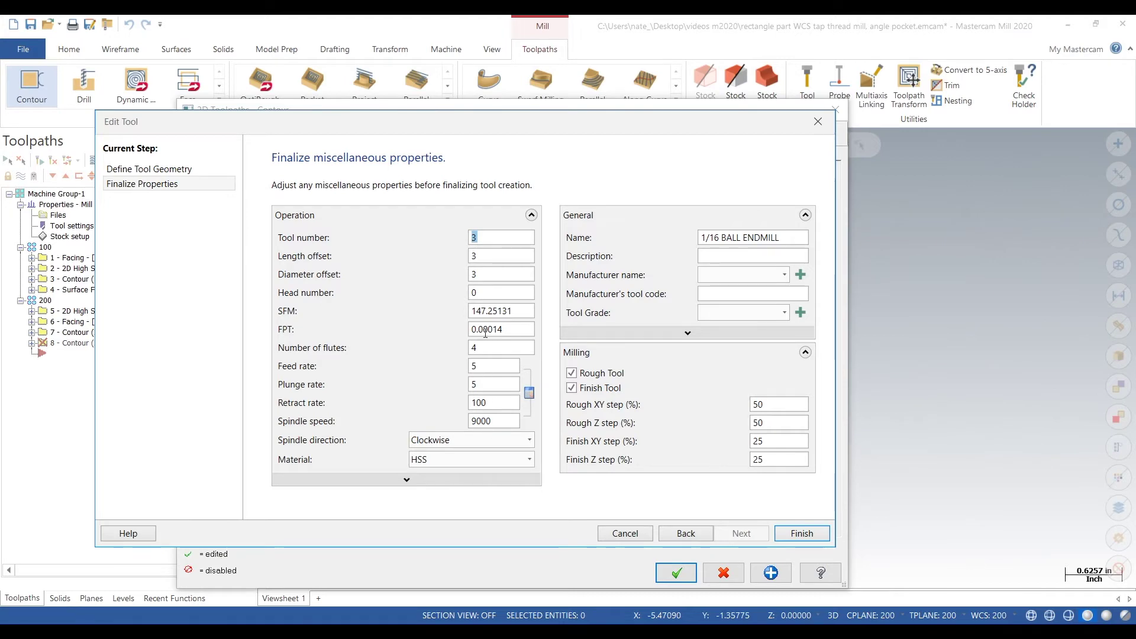
key("alt+Tab")
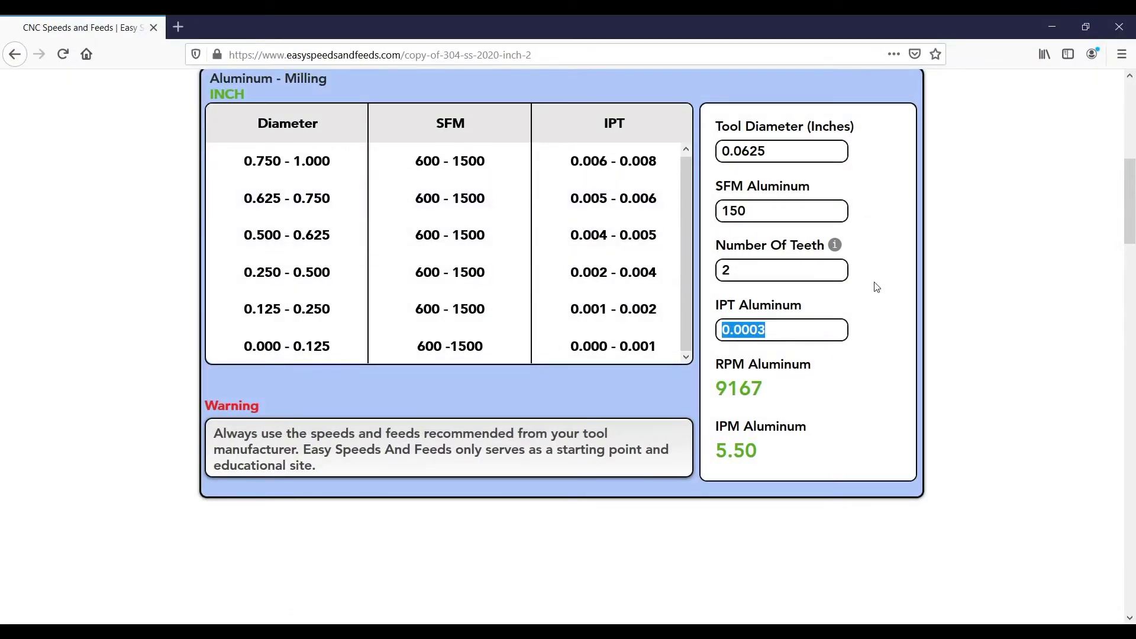
Clear the IPT, Number Of Teeth, SFM and Tool Diameter fields in the Aluminum Milling calculator.
scroll(843, 325, "up", 5)
scroll(843, 324, "down", 3)
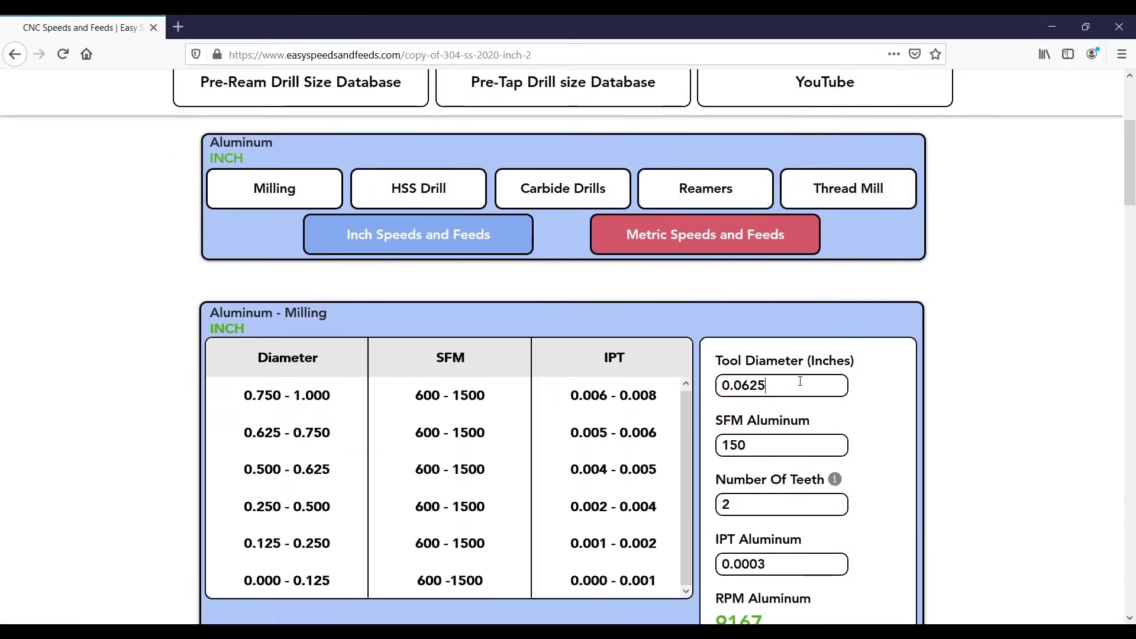
scroll(805, 389, "down", 3)
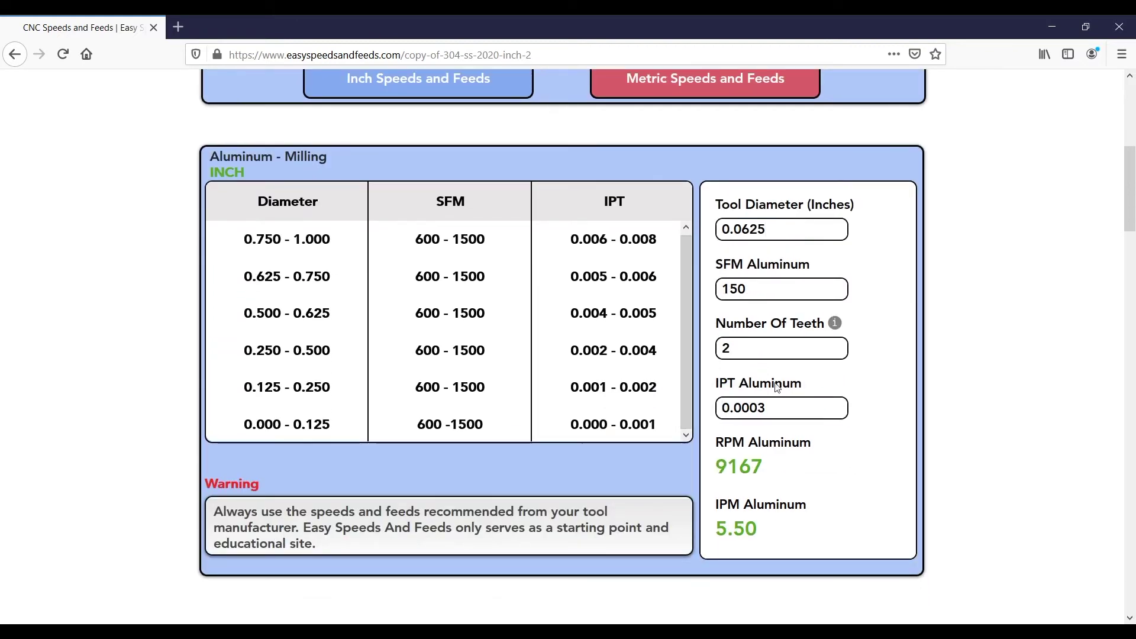
left_click(776, 407)
key("ctrl+a")
key("BackSpace")
type("0")
key("shift+Tab")
key("BackSpace")
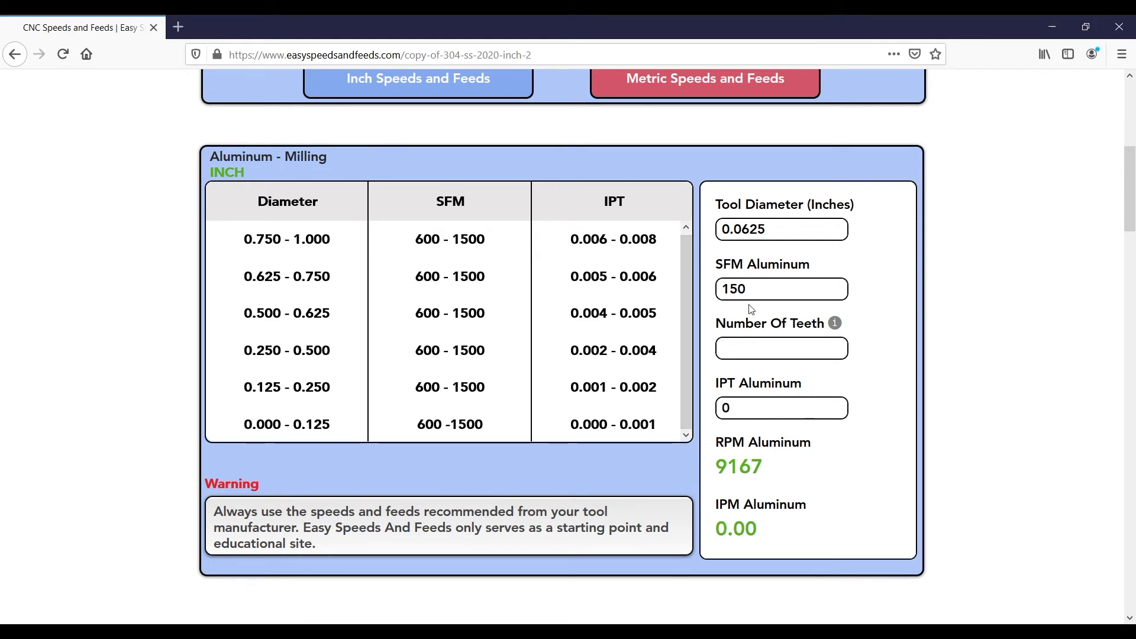
type("0")
key("shift+Tab")
key("BackSpace")
type("0")
key("shift+Tab")
key("BackSpace")
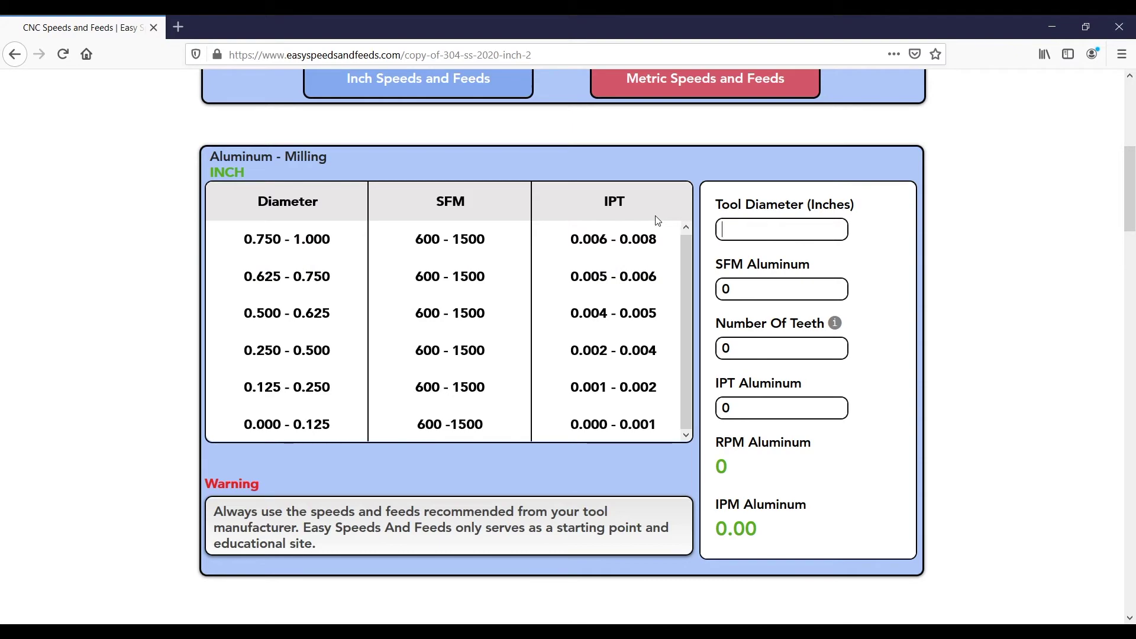
type("0")
scroll(140, 197, "up", 4)
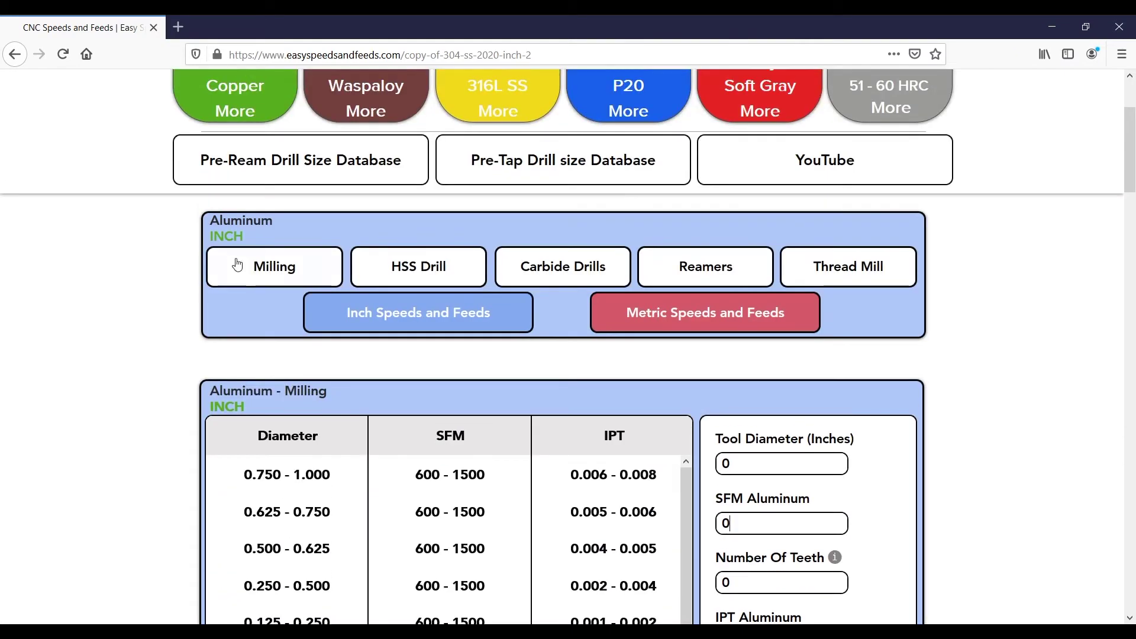
scroll(212, 288, "down", 5)
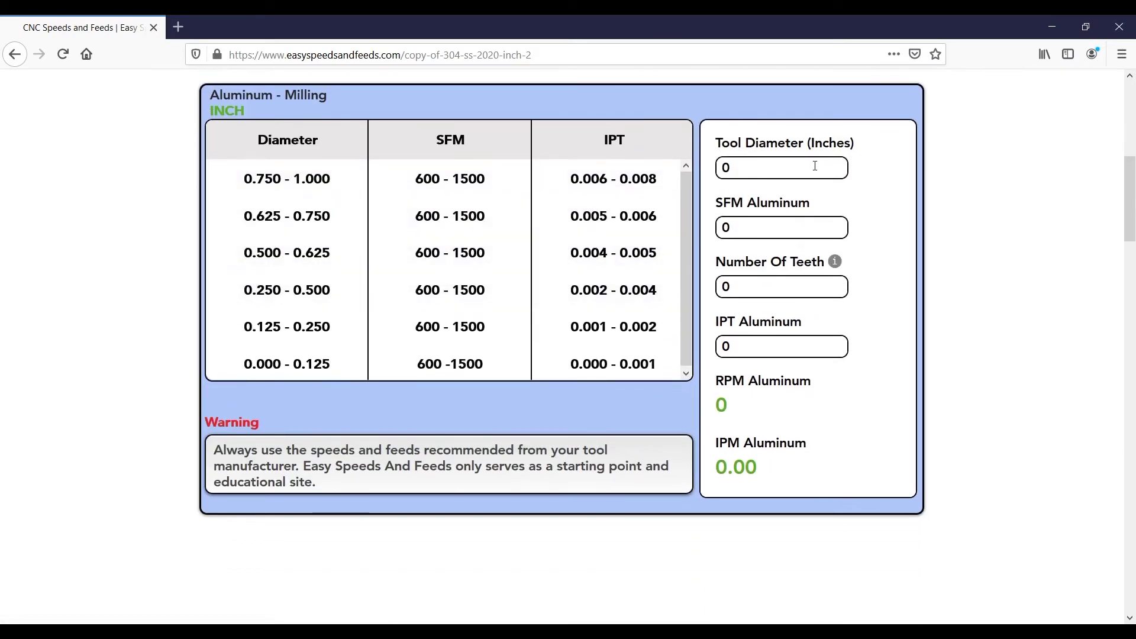
Enter 0.0625 diameter, 150 SFM, 2 teeth and 0.0003 IPT, giving 9167 RPM and 5.50 IPM.
double_click(815, 165)
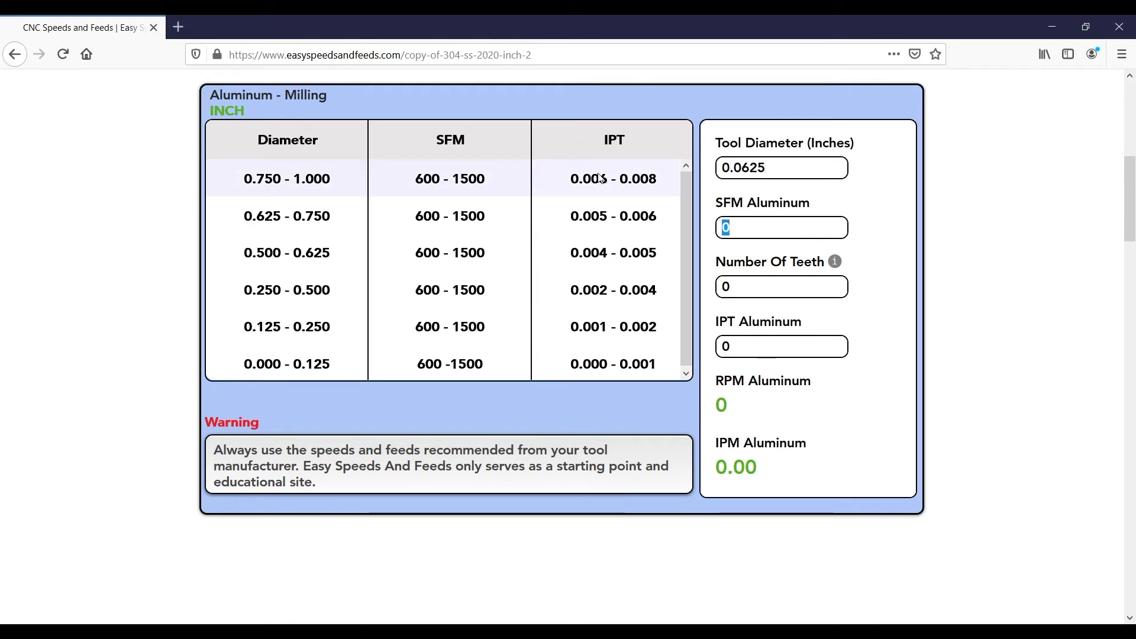
type("600")
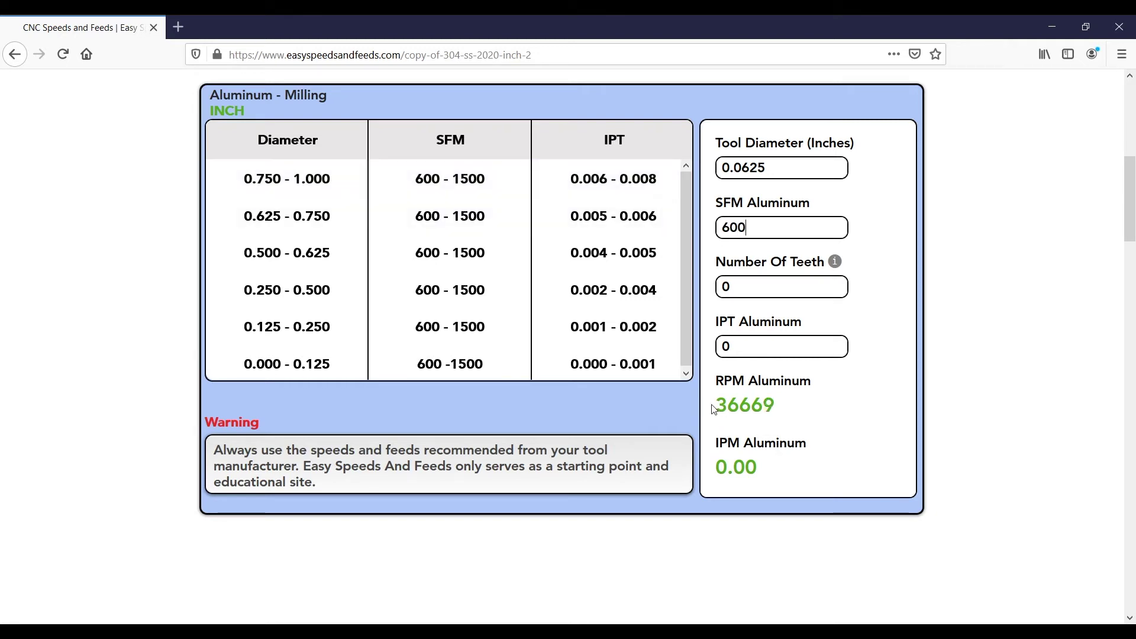
key("ctrl+a")
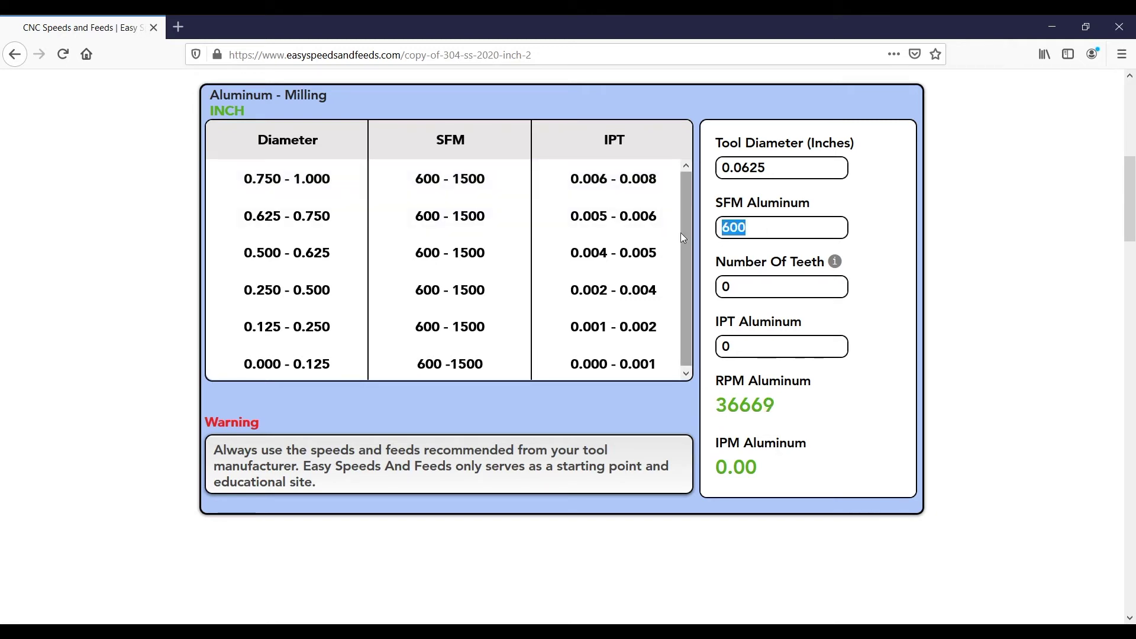
type("150")
key("Tab")
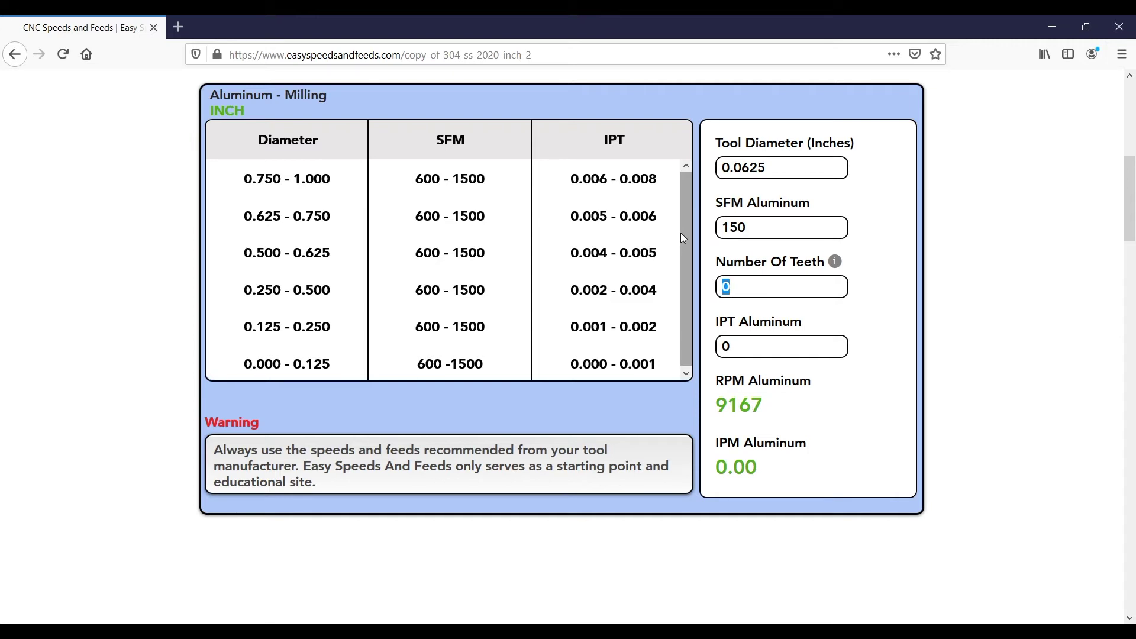
type("2")
key("Tab")
type("0.0005")
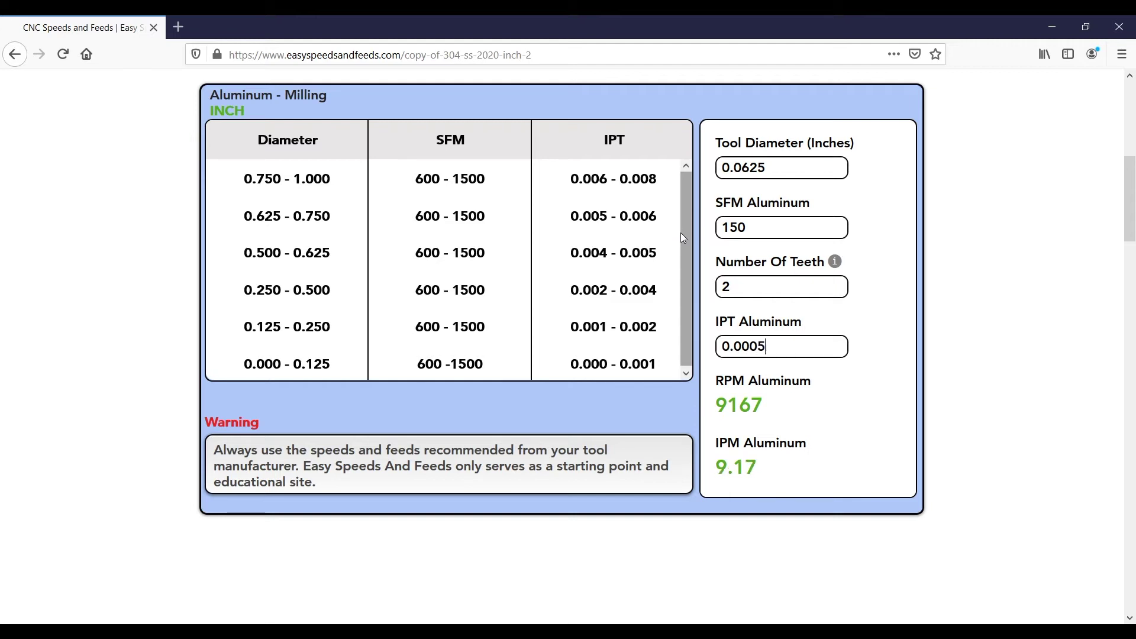
key("BackSpace")
type("3")
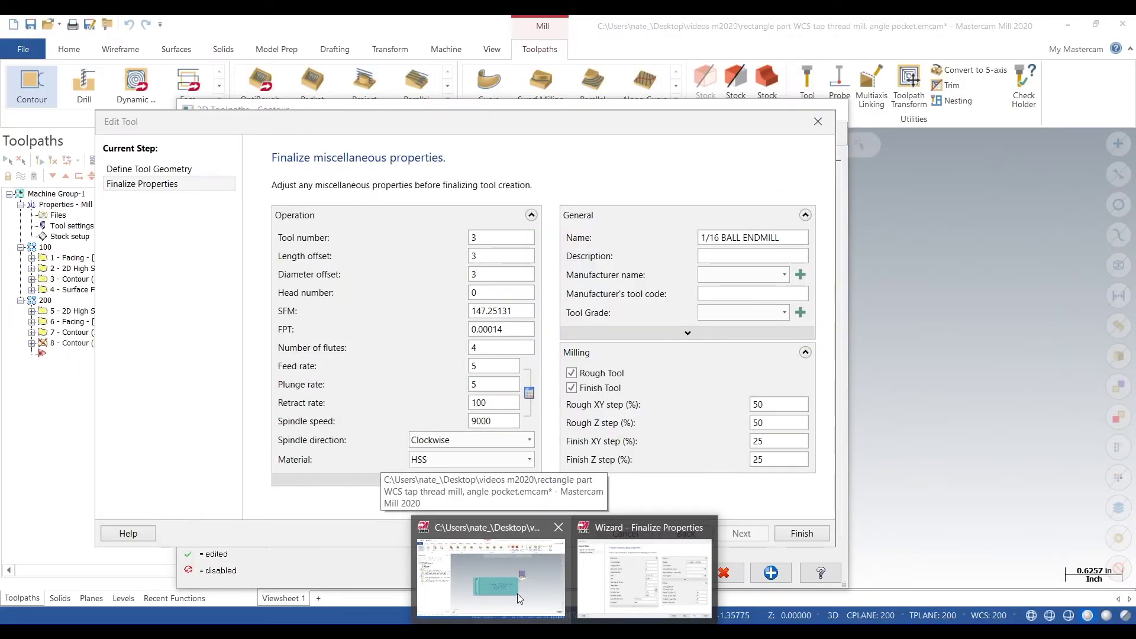
Apply the tool edits, make the toolpath a 2D contour, and turn compensation off.
left_click(517, 595)
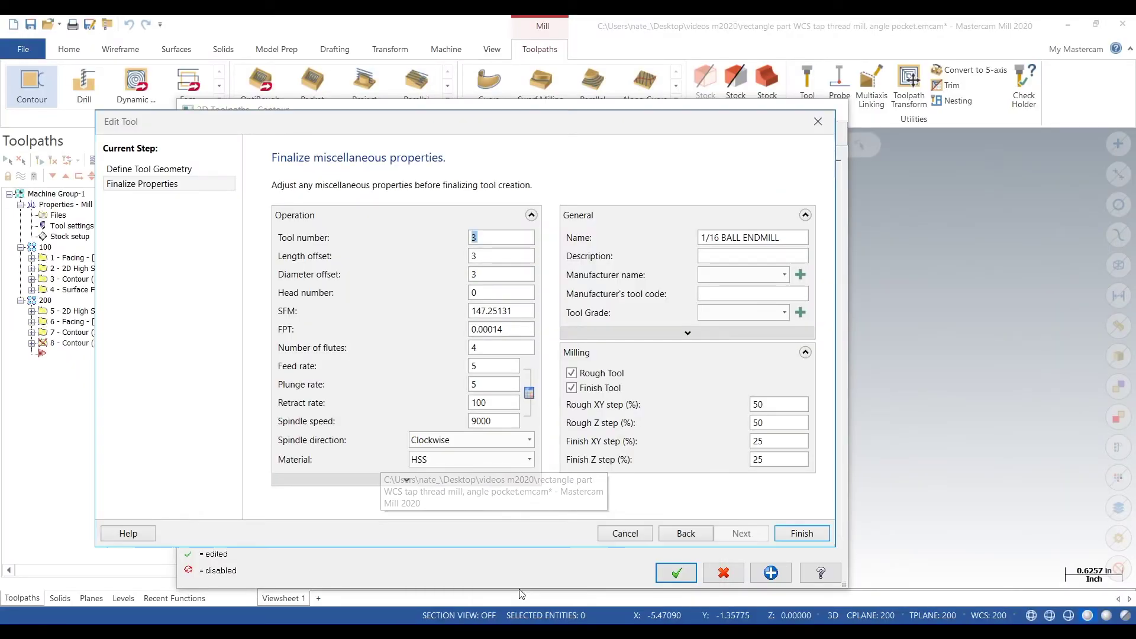
left_click(802, 533)
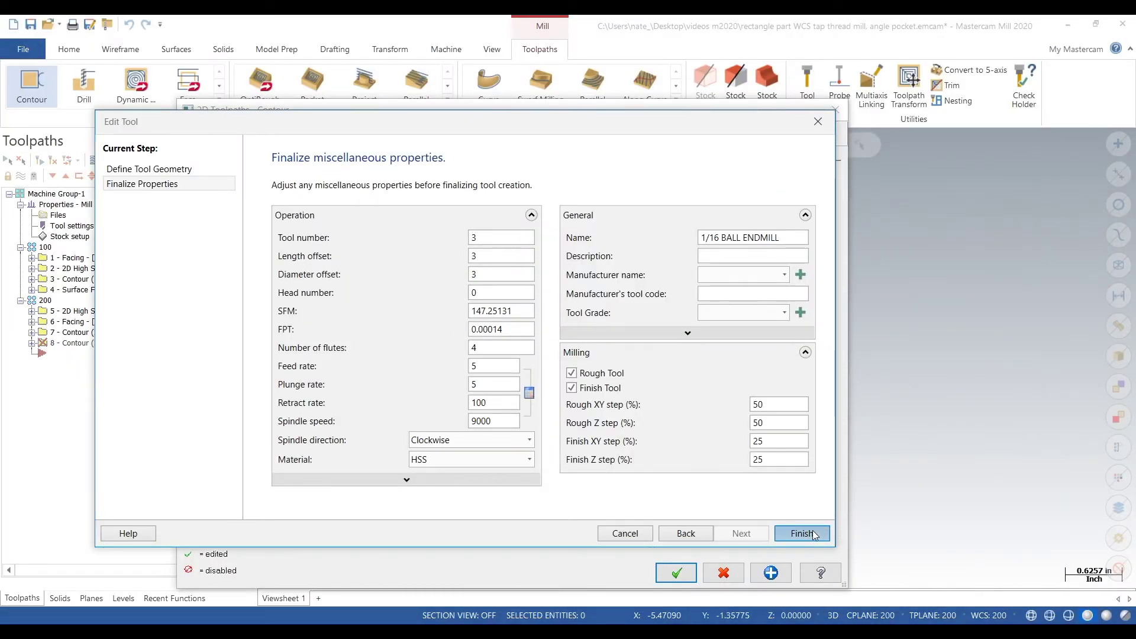
left_click(251, 211)
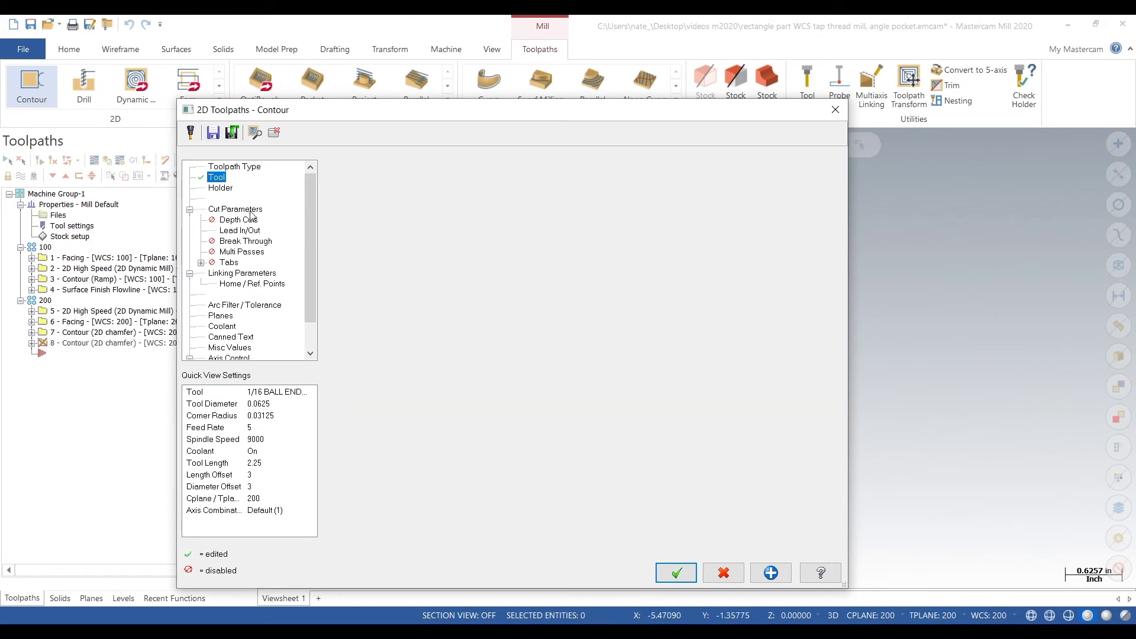
left_click(713, 202)
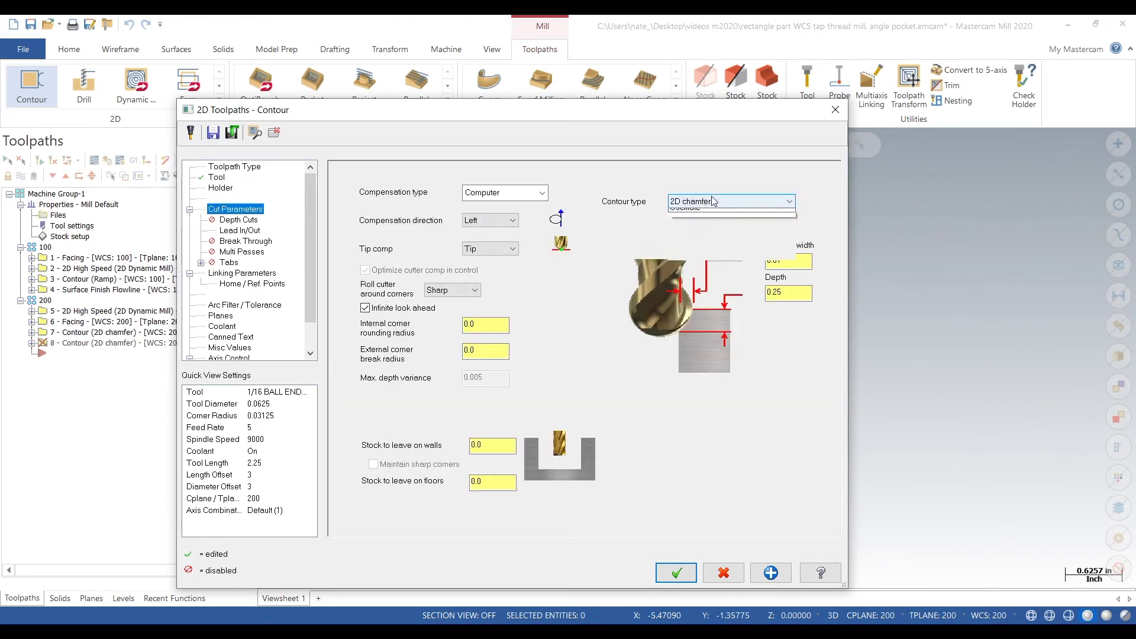
left_click(709, 214)
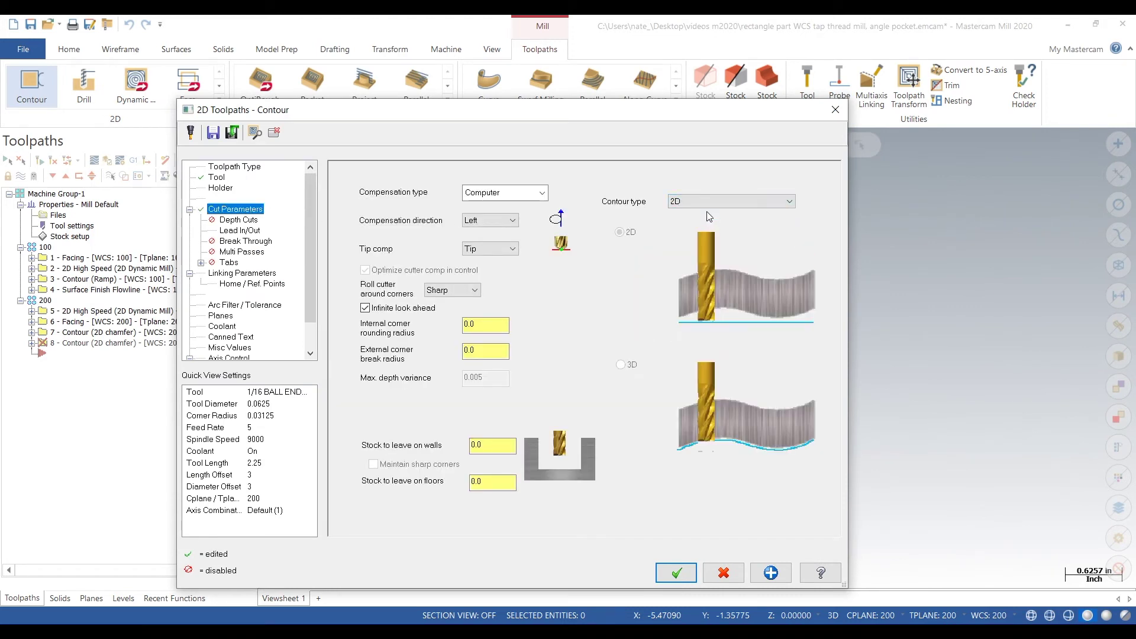
left_click(510, 195)
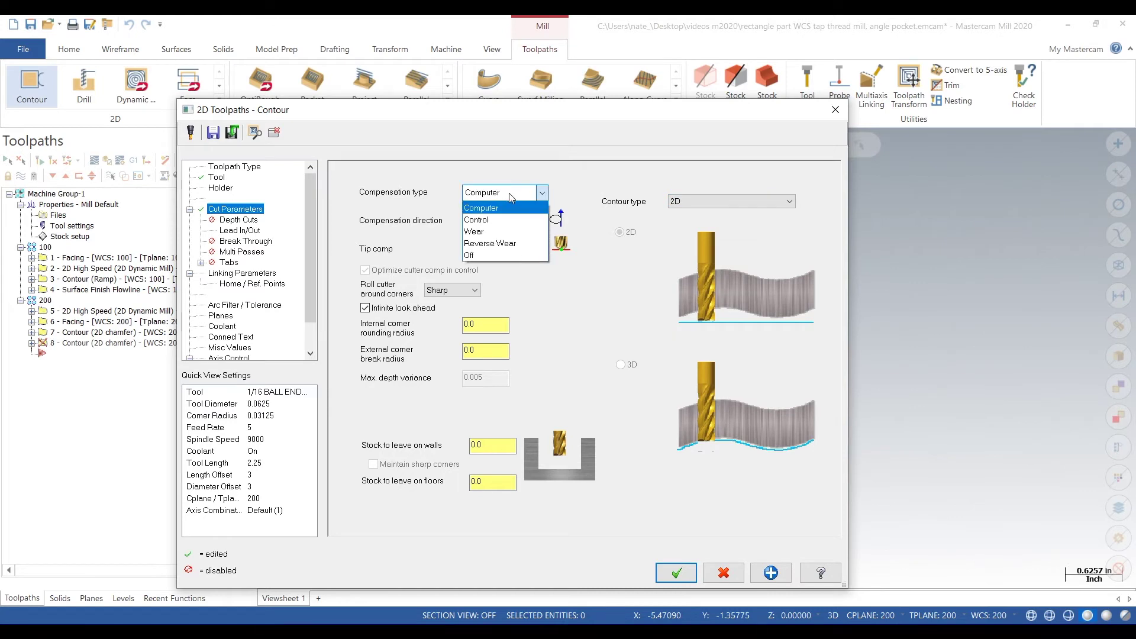
left_click(499, 251)
Set the linking depth, leave depth cuts off, disable lead in/out, and regenerate operation 8.
left_click(248, 230)
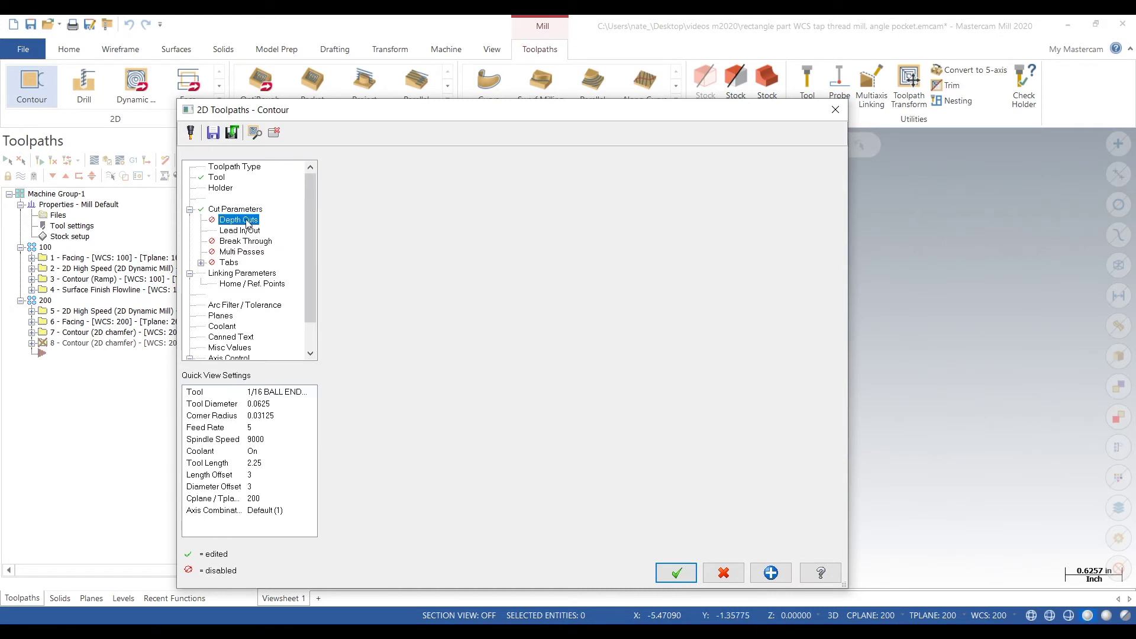
left_click(242, 273)
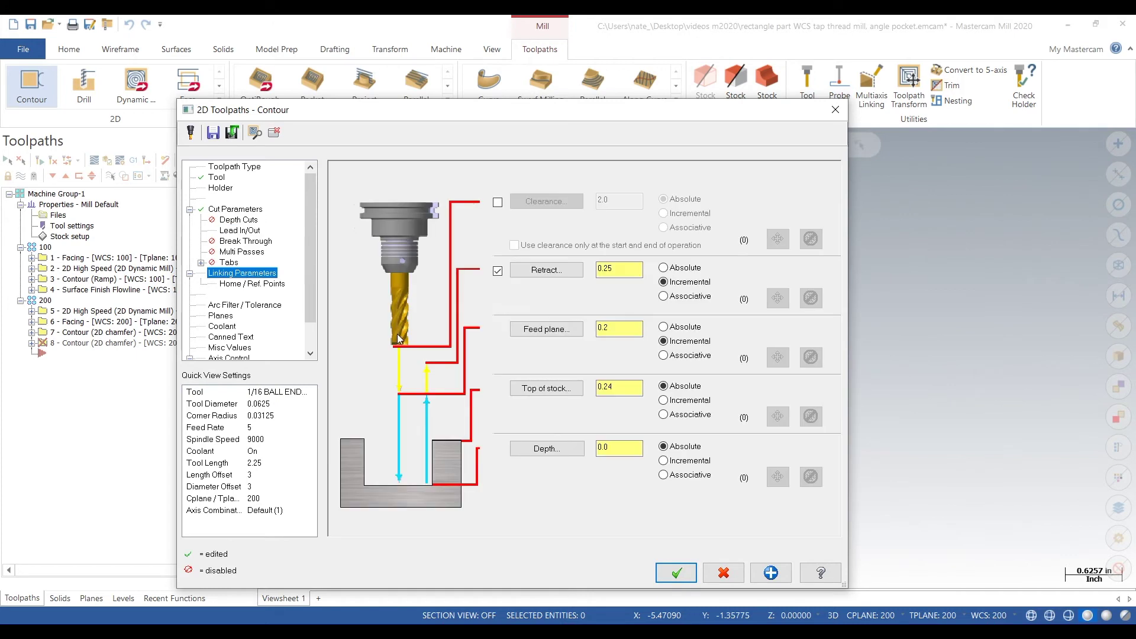
double_click(640, 452)
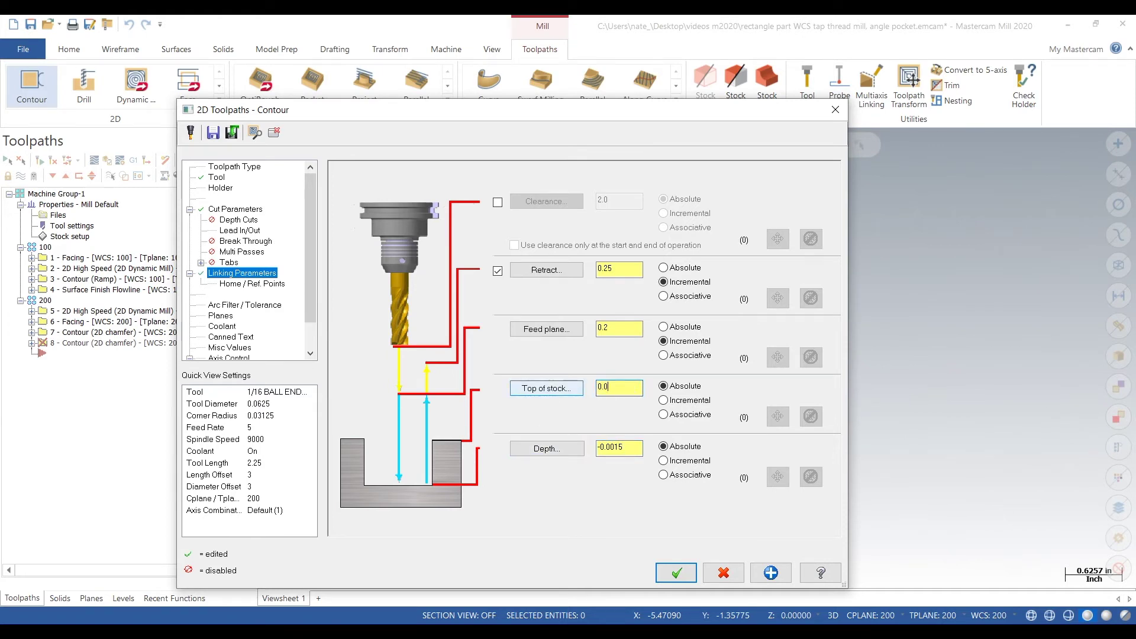
left_click(243, 252)
left_click(237, 210)
left_click(243, 220)
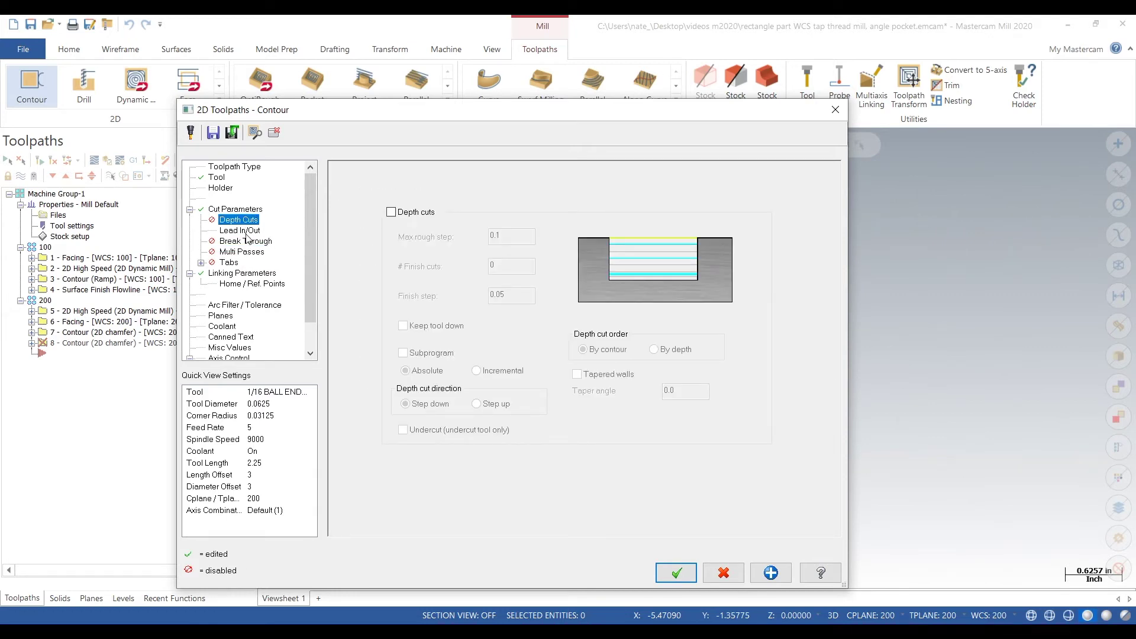
left_click(244, 232)
left_click(341, 171)
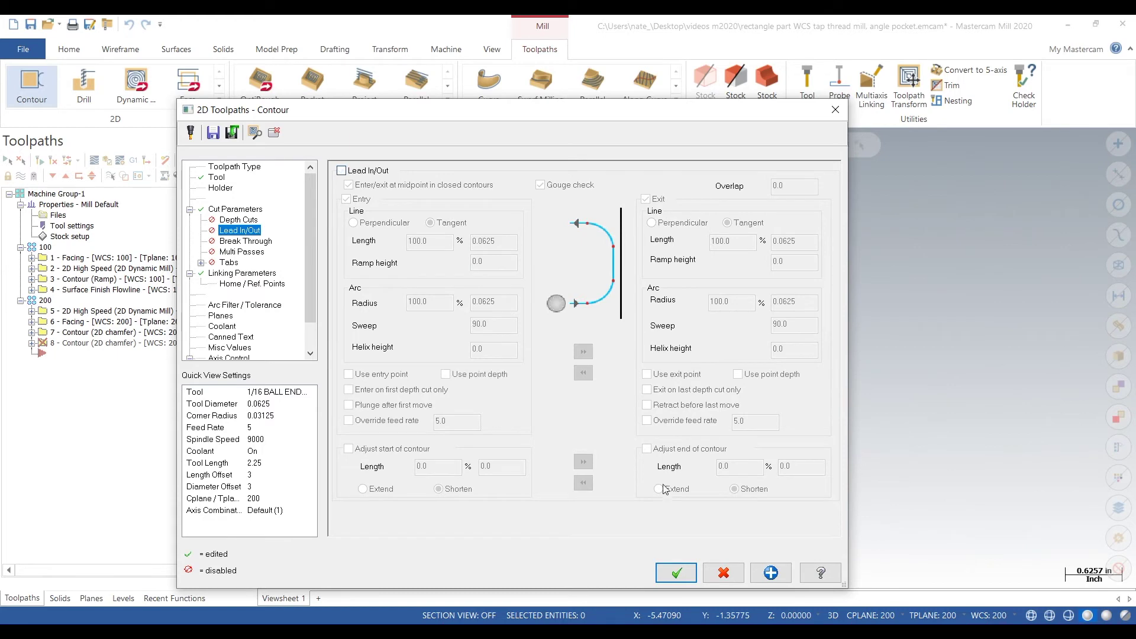
left_click(679, 578)
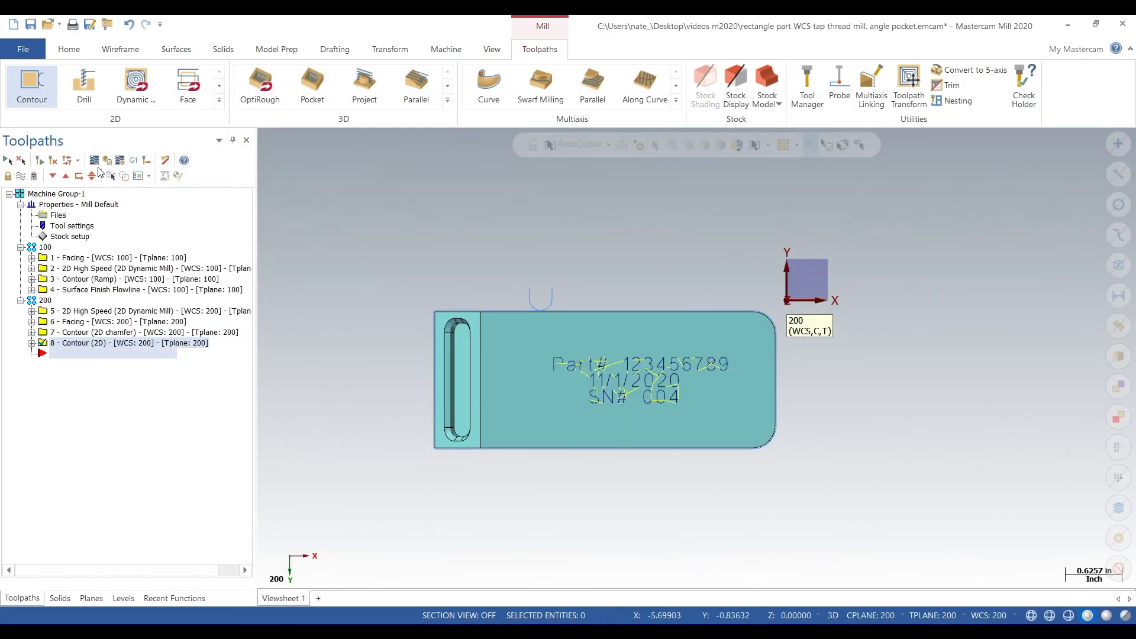
left_click(94, 161)
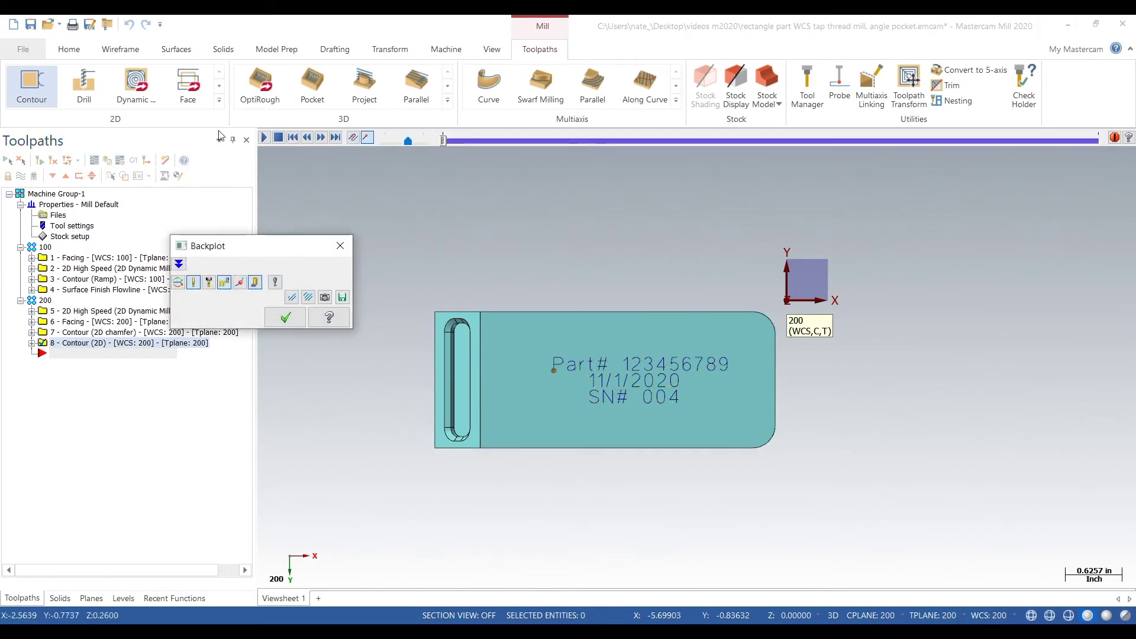
left_click(265, 138)
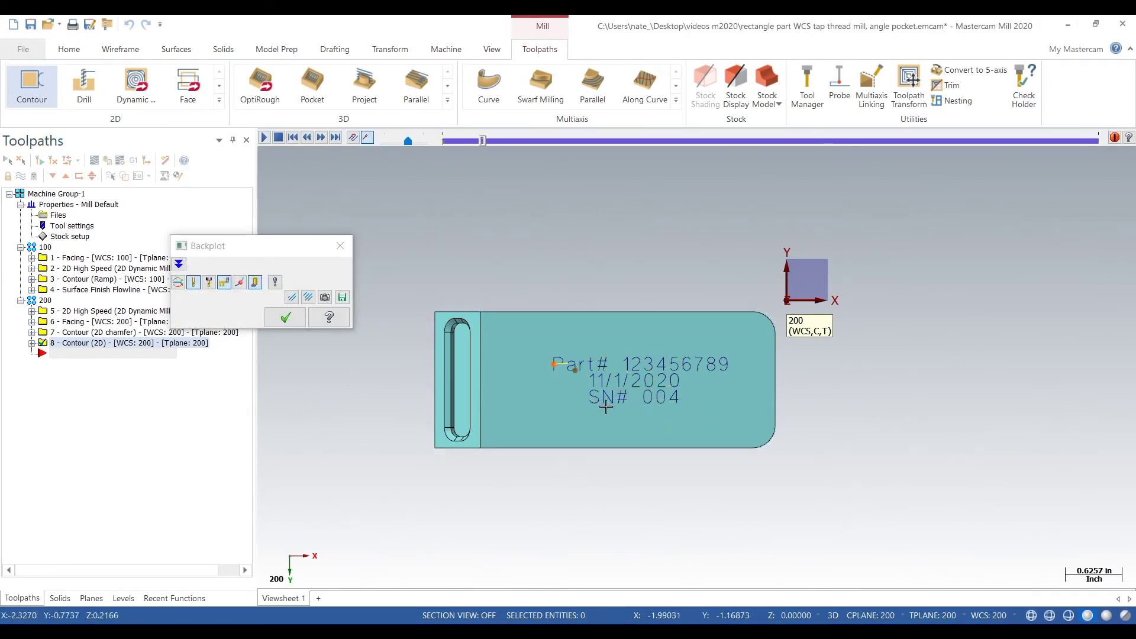
scroll(606, 407, "up", 5)
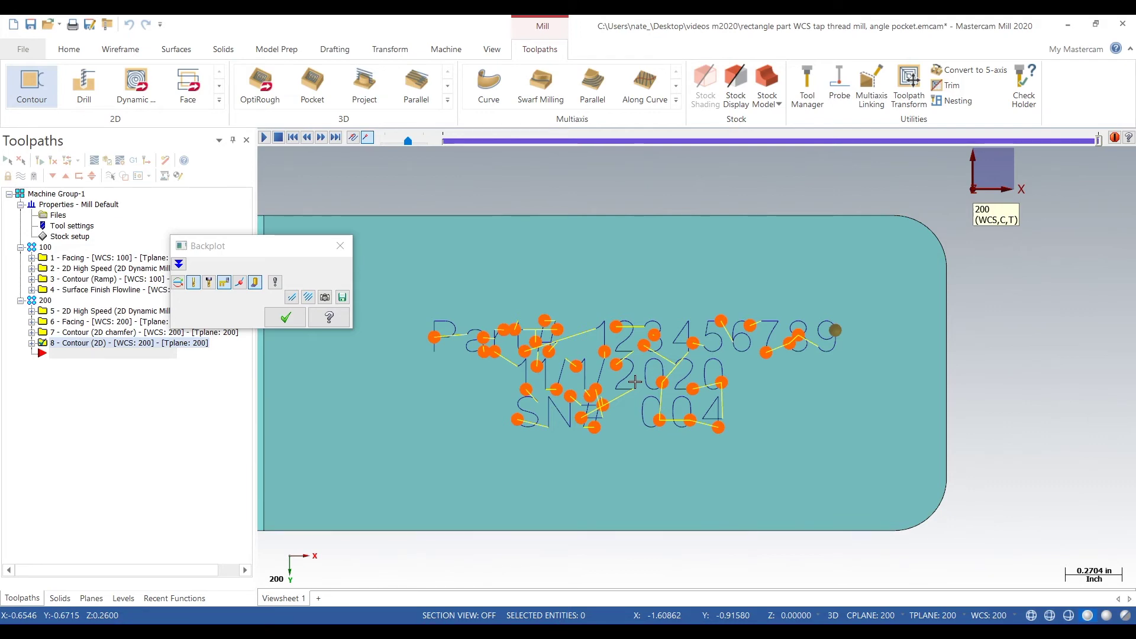
left_click(340, 245)
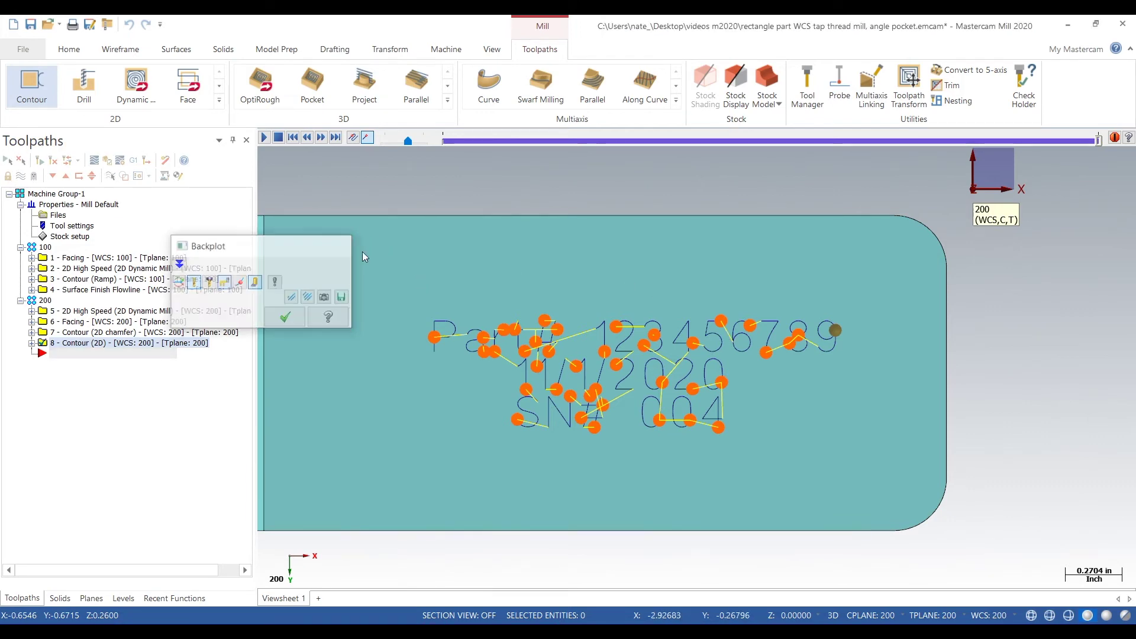
Verify all eight operations from groups 100 and 200 and start playback.
left_click(52, 248)
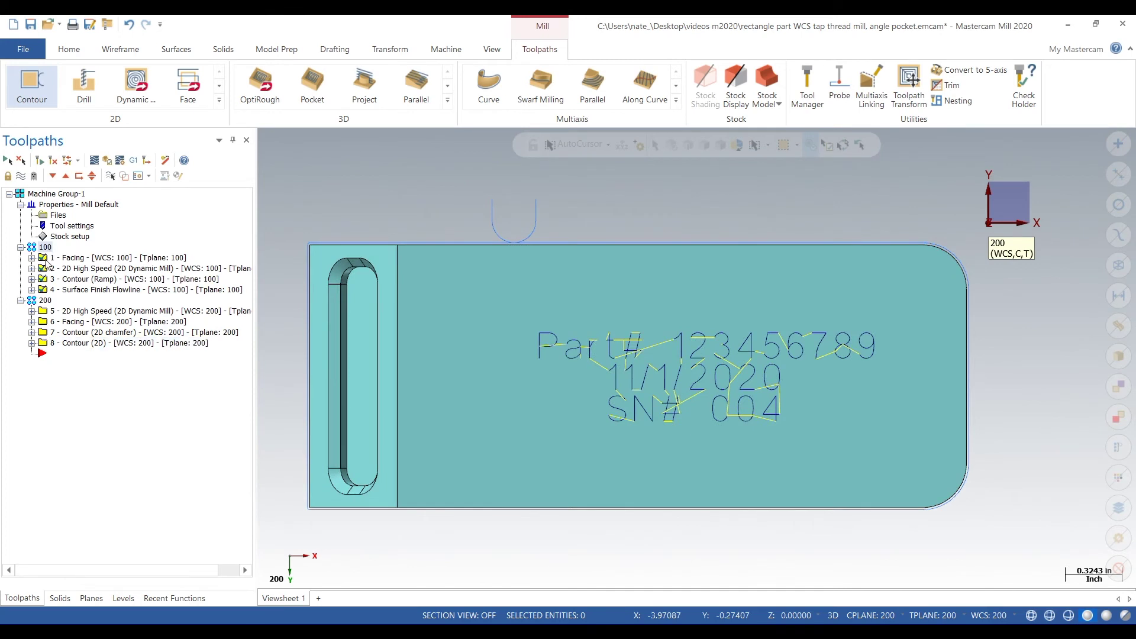
left_click(42, 301)
left_click(105, 162)
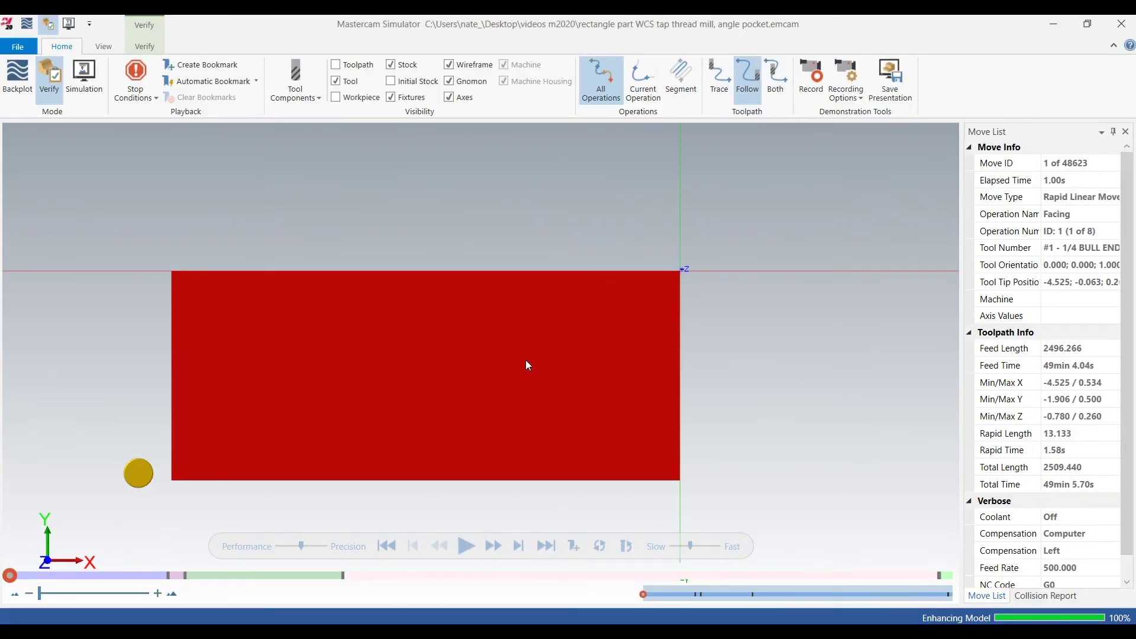
left_click(467, 546)
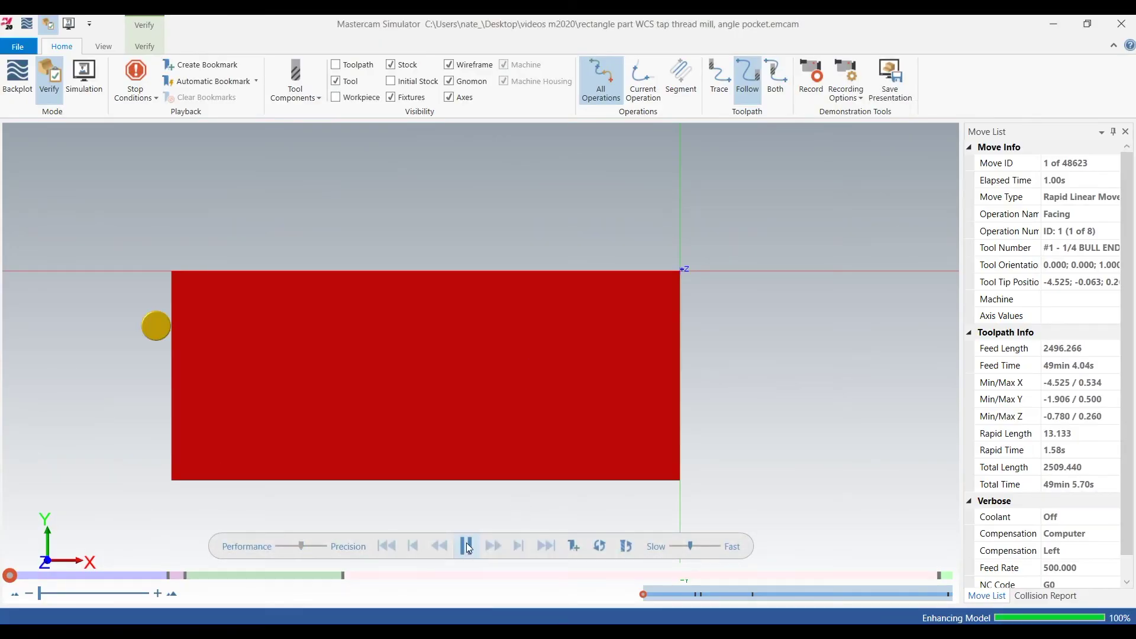
Tilt the stock view and tune the simulation speed while the engraving pass cuts.
middle_click_drag(725, 442, 703, 403)
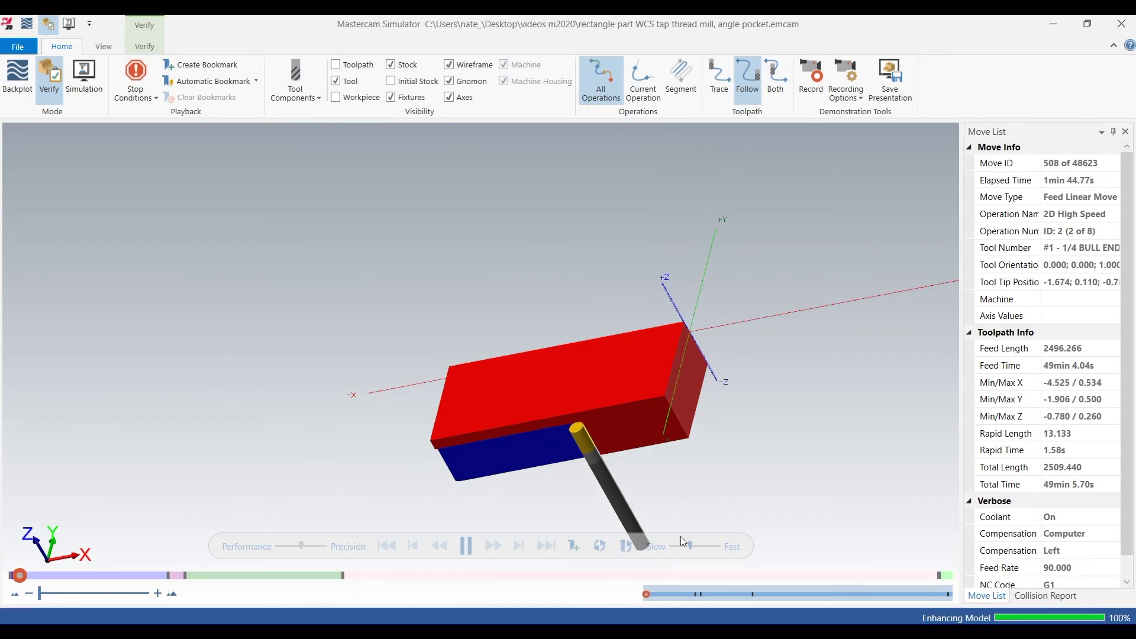
left_click_drag(682, 539, 708, 542)
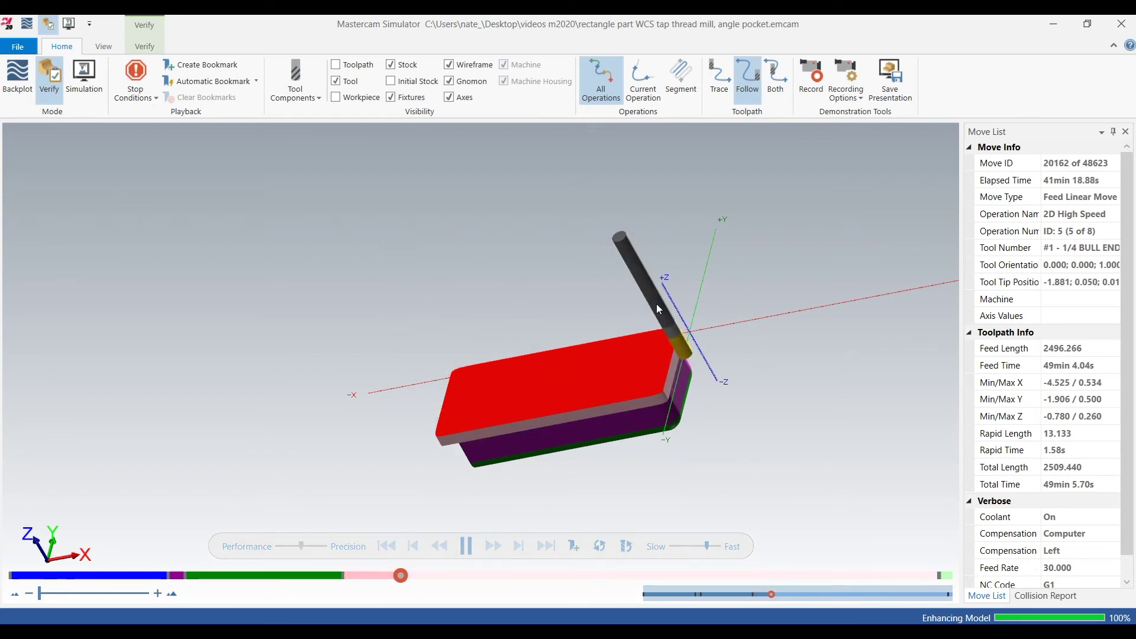
scroll(656, 308, "up", 3)
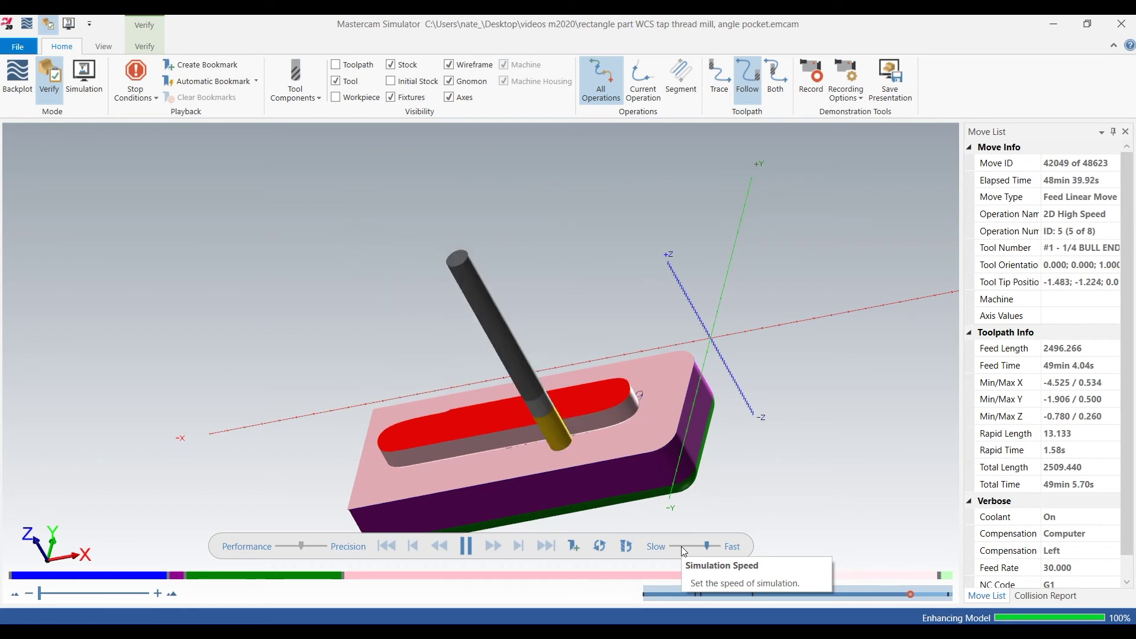
left_click(681, 546)
left_click_drag(682, 548, 673, 547)
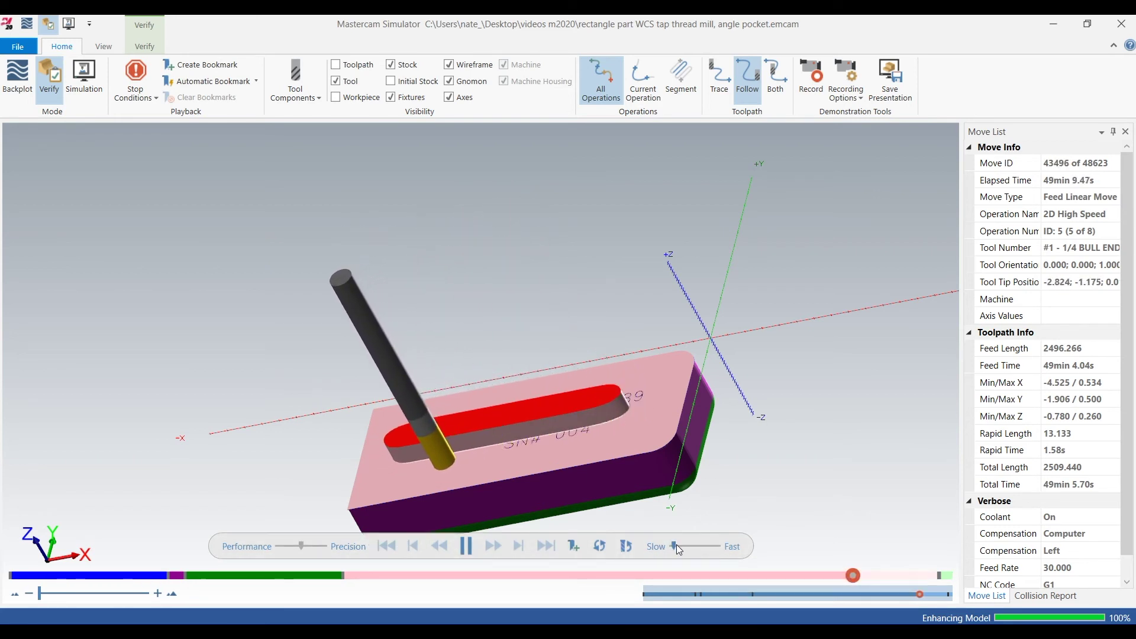
left_click_drag(676, 544, 685, 545)
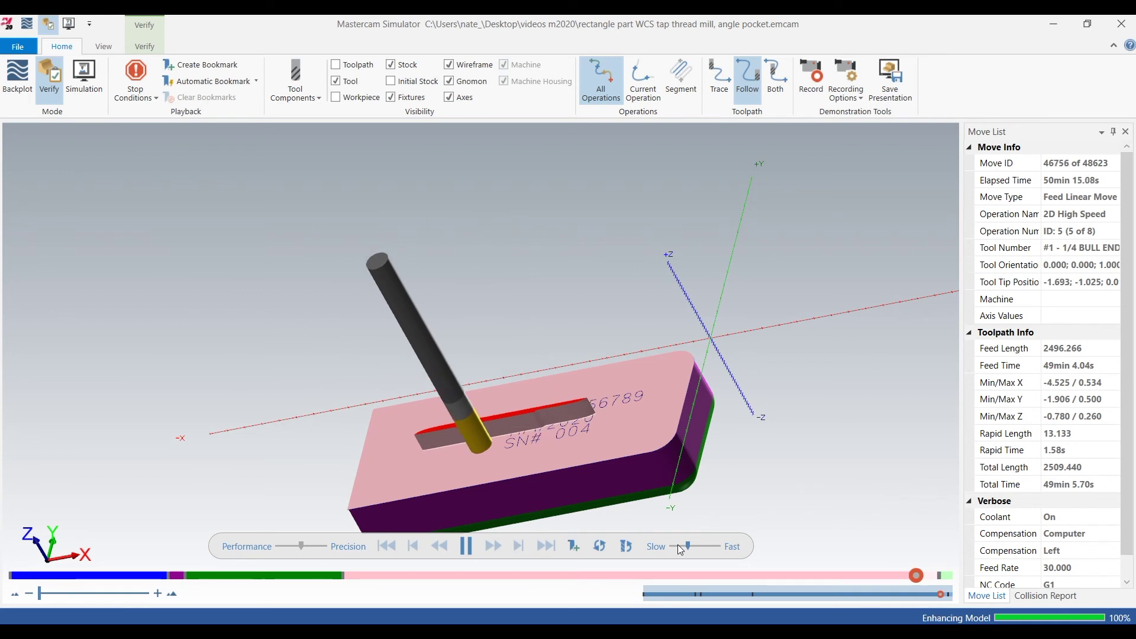
left_click(679, 547)
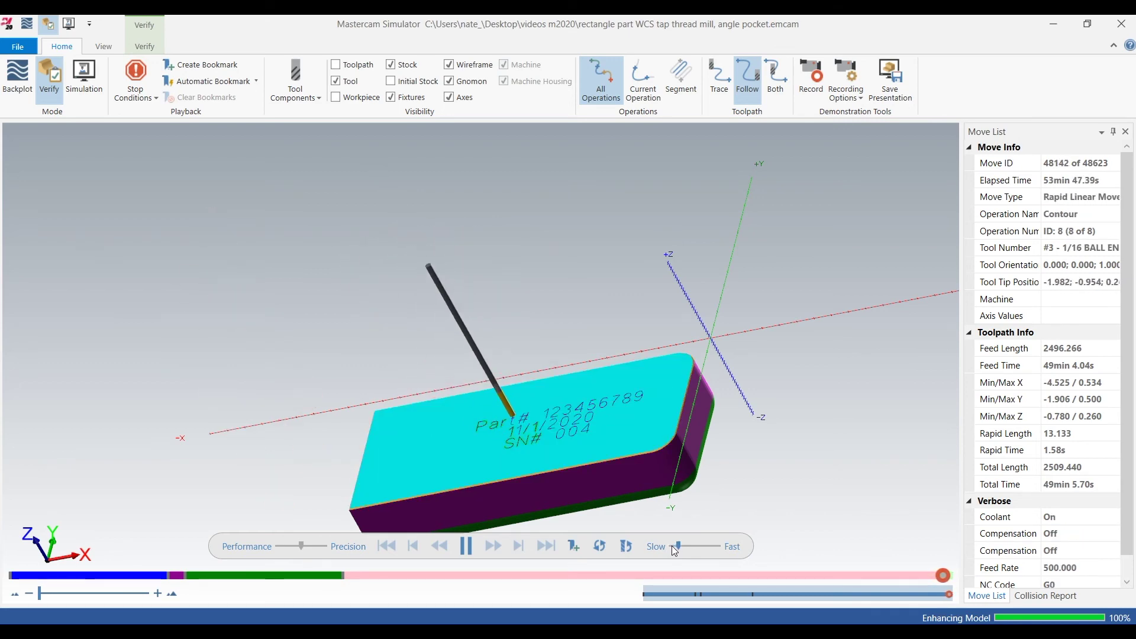
Zoom in and speed up playback slightly to watch Part# 123456789, 11/1/2020 and SN# 004 engrave.
scroll(517, 417, "up", 5)
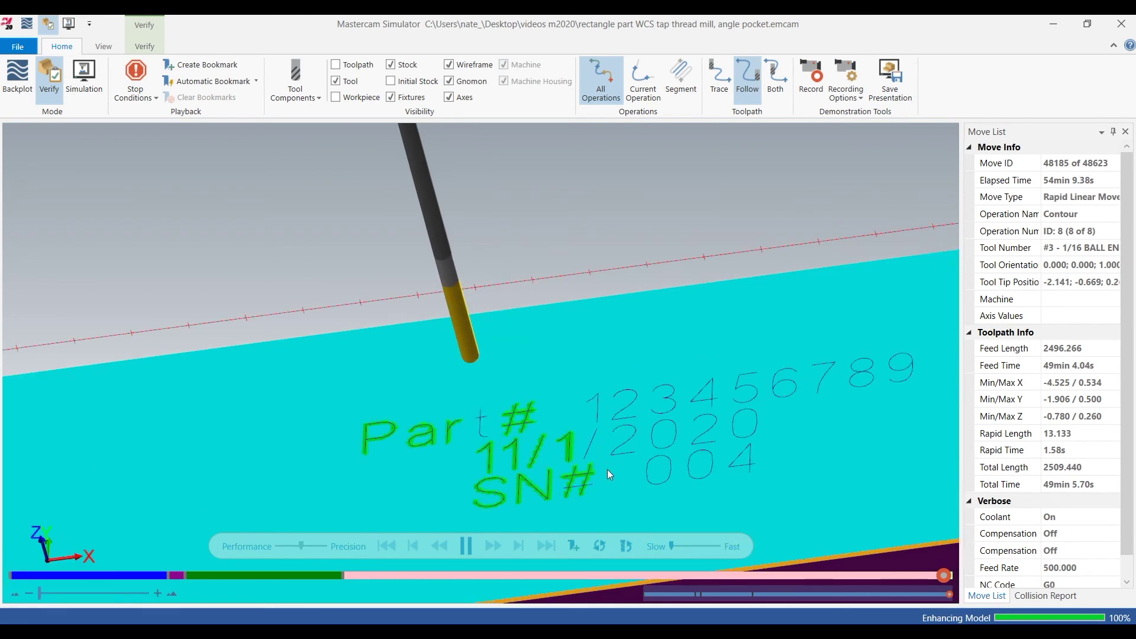
scroll(493, 426, "up", 4)
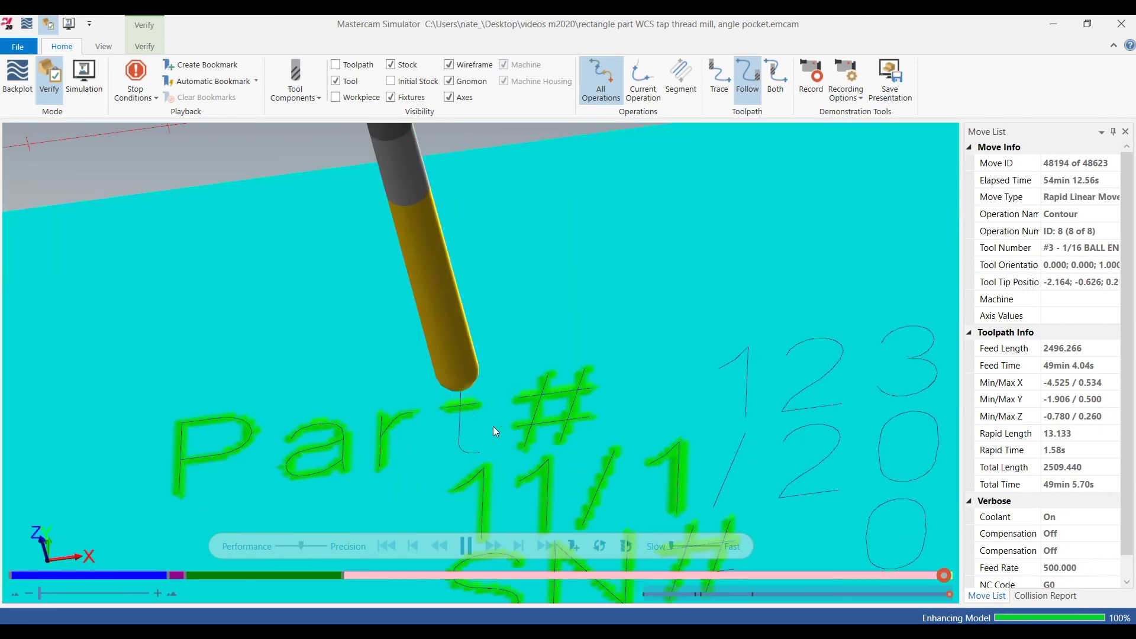
scroll(492, 426, "down", 8)
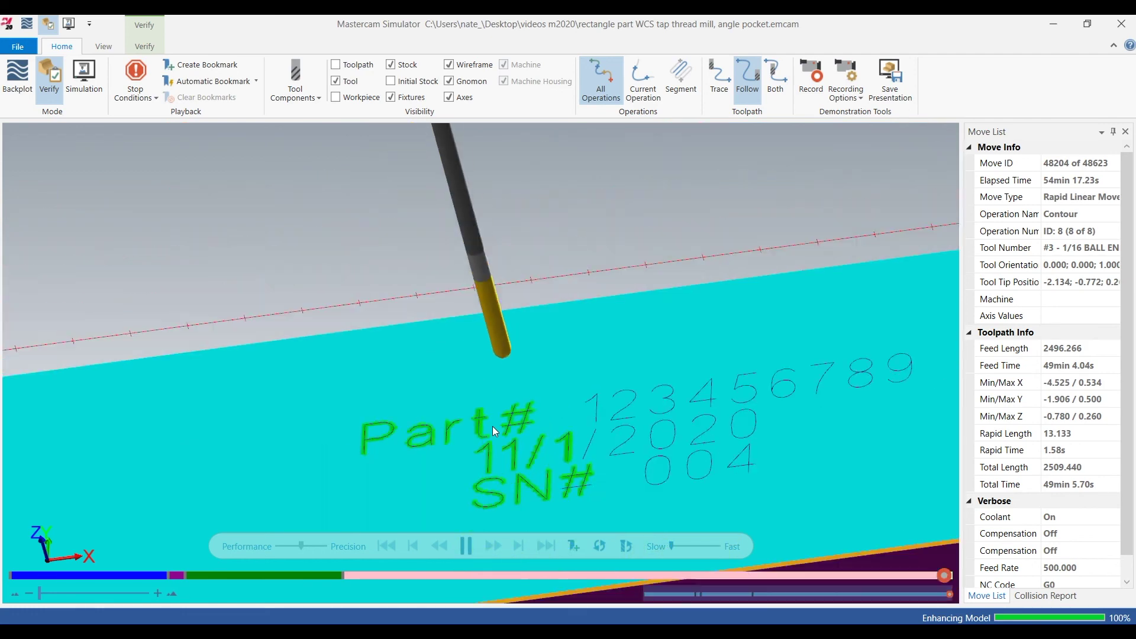
scroll(650, 461, "up", 1)
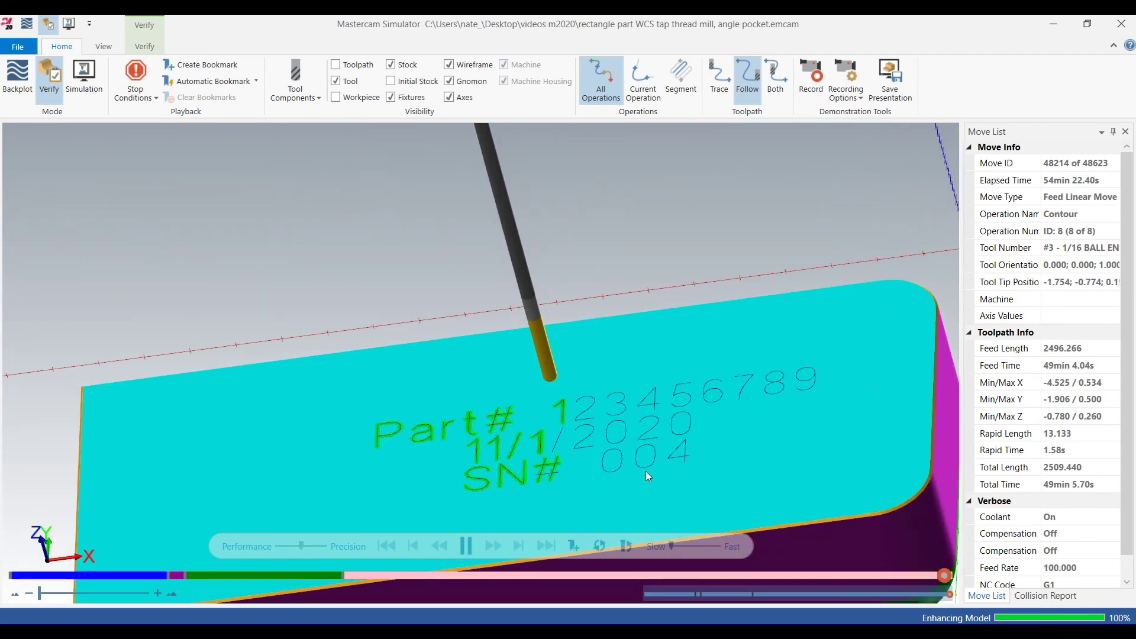
left_click_drag(669, 544, 672, 544)
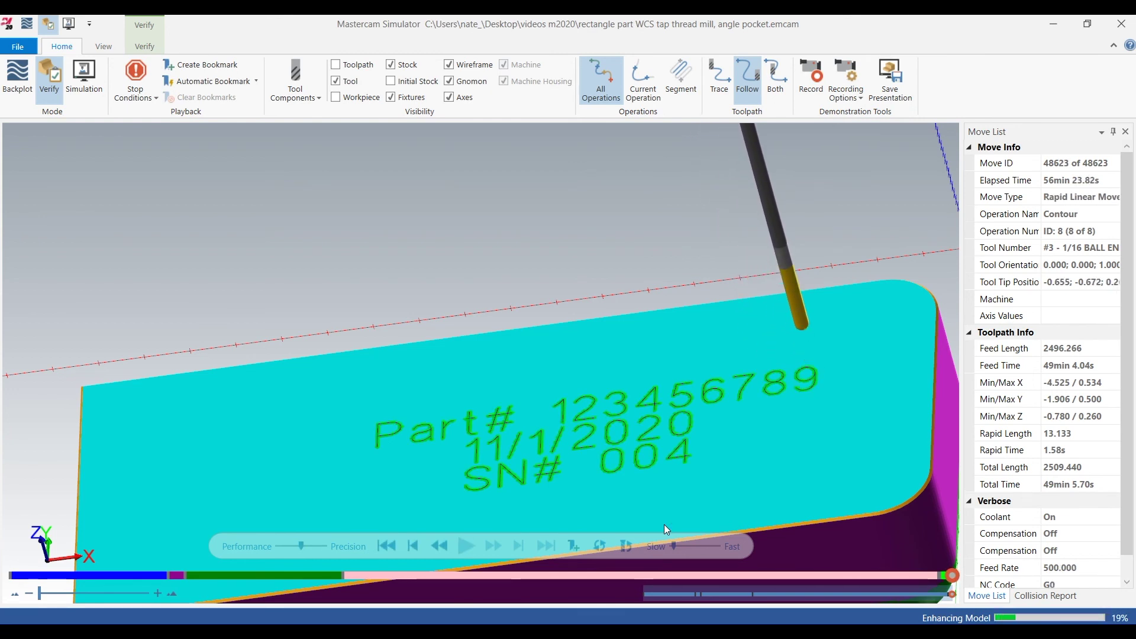
Rotate the finished part, then switch to the Top (WCS) view and zoom out.
mouse_move(597, 382)
middle_mouse_down()
mouse_move(622, 373)
mouse_move(586, 385)
mouse_move(604, 367)
mouse_move(600, 378)
mouse_move(580, 357)
mouse_move(607, 392)
middle_mouse_up()
right_click(607, 392)
left_click(645, 465)
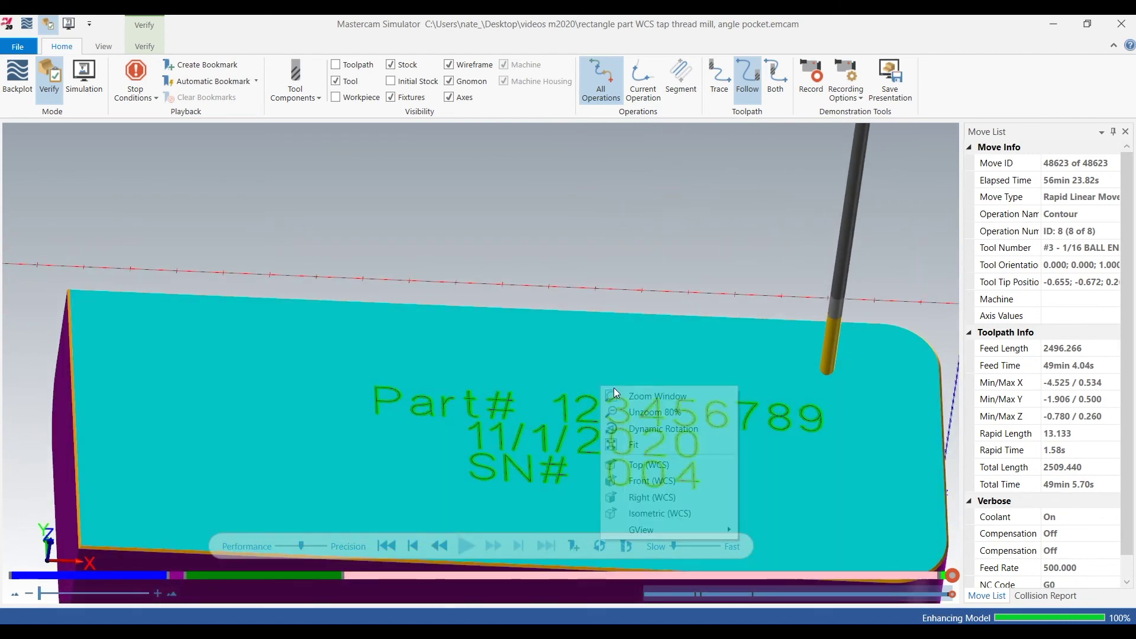
scroll(561, 319, "down", 2)
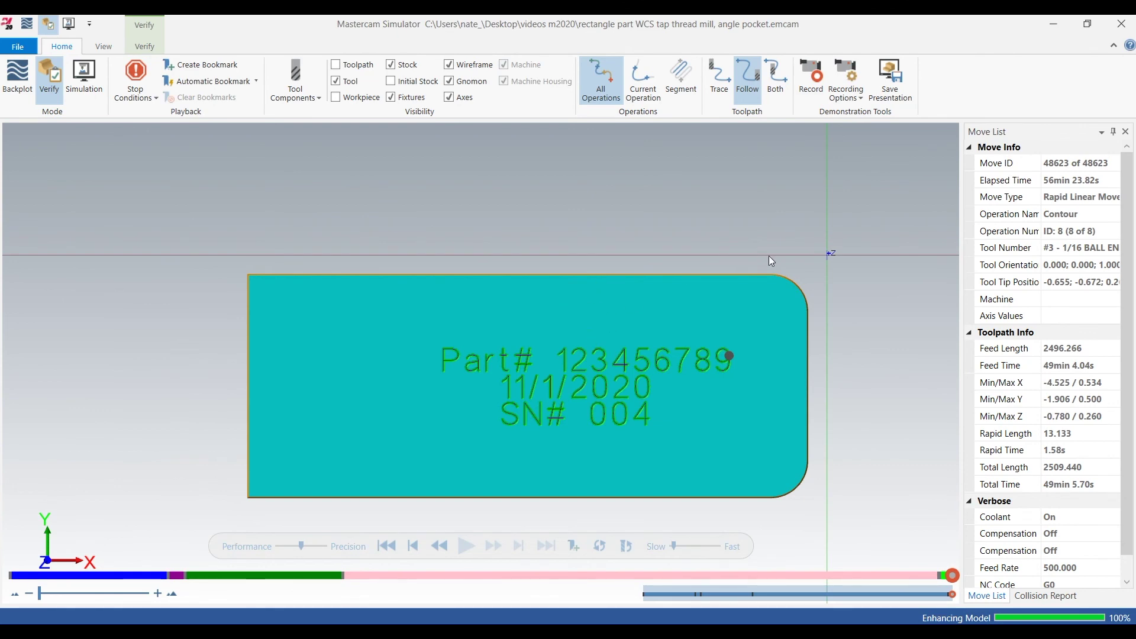
Close the simulator, then toggle all toolpath lines on and off so only the engraved part shows.
left_click(1120, 26)
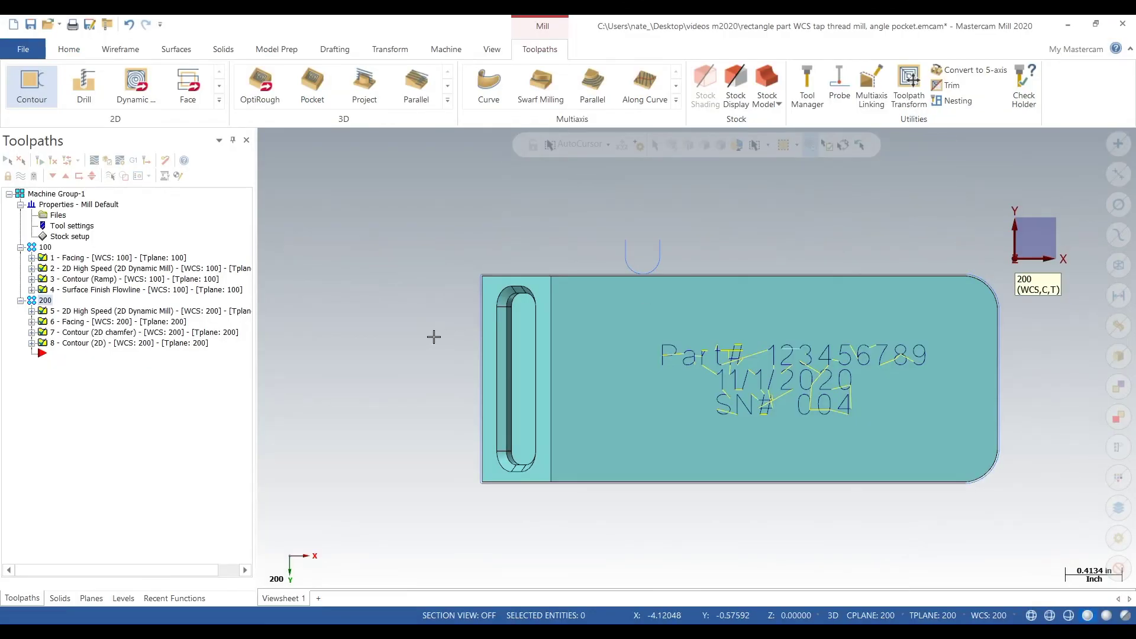
scroll(1036, 401, "up", 2)
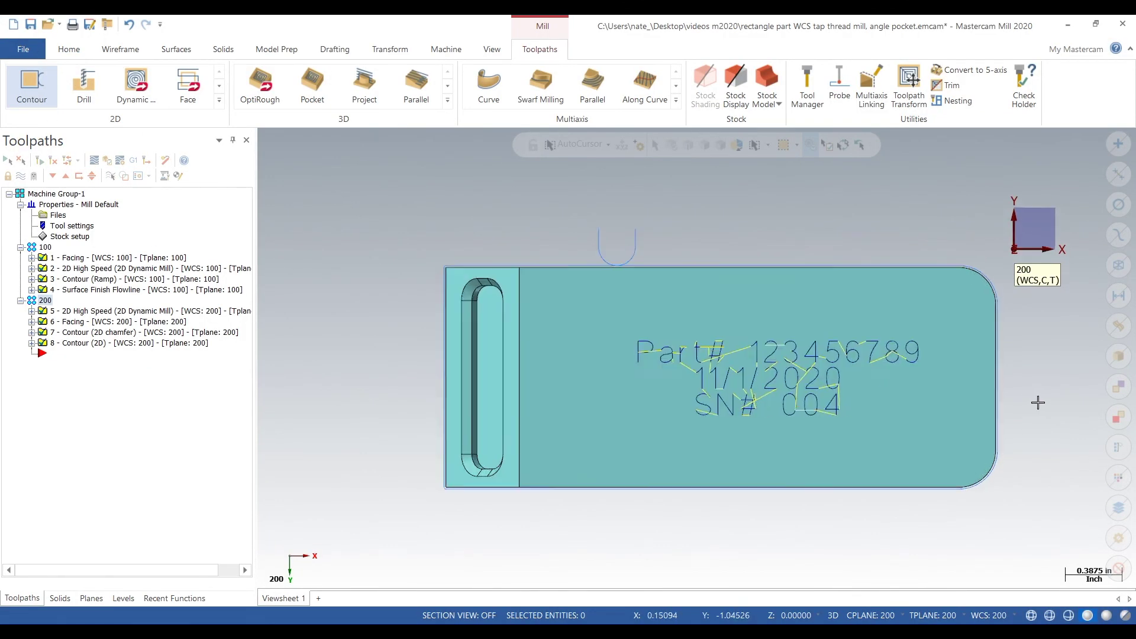
left_click(20, 176)
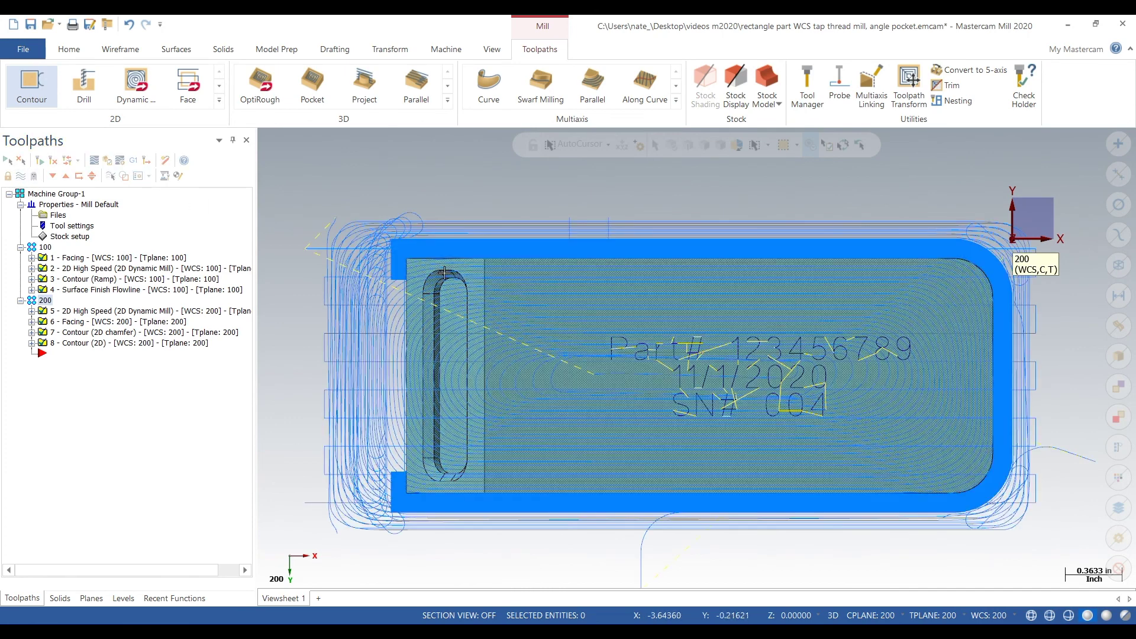
left_click(21, 176)
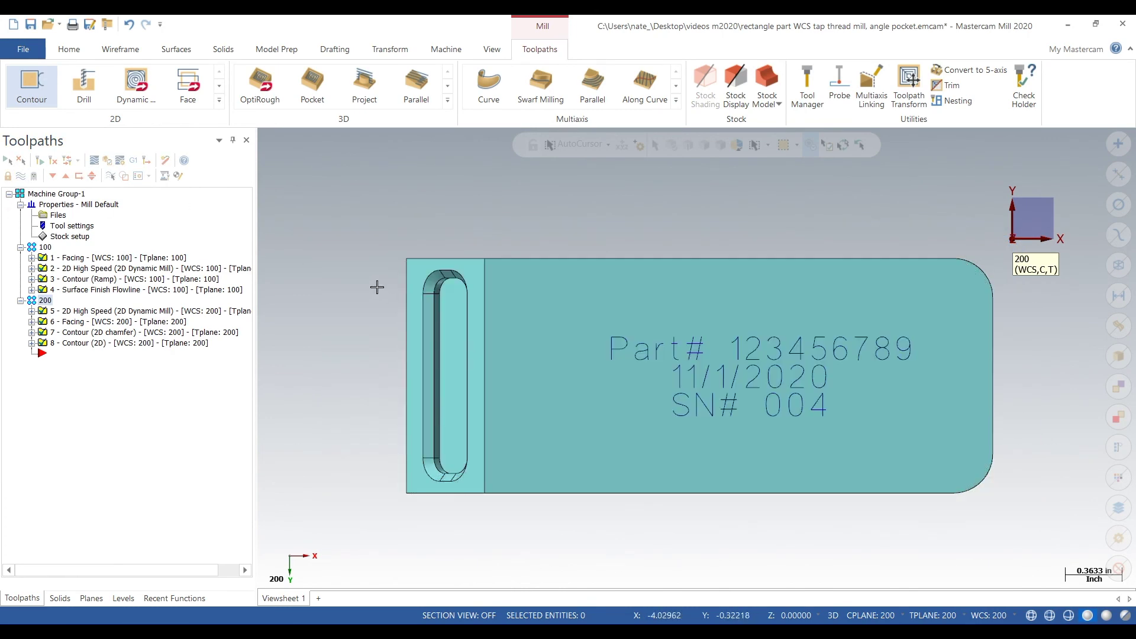